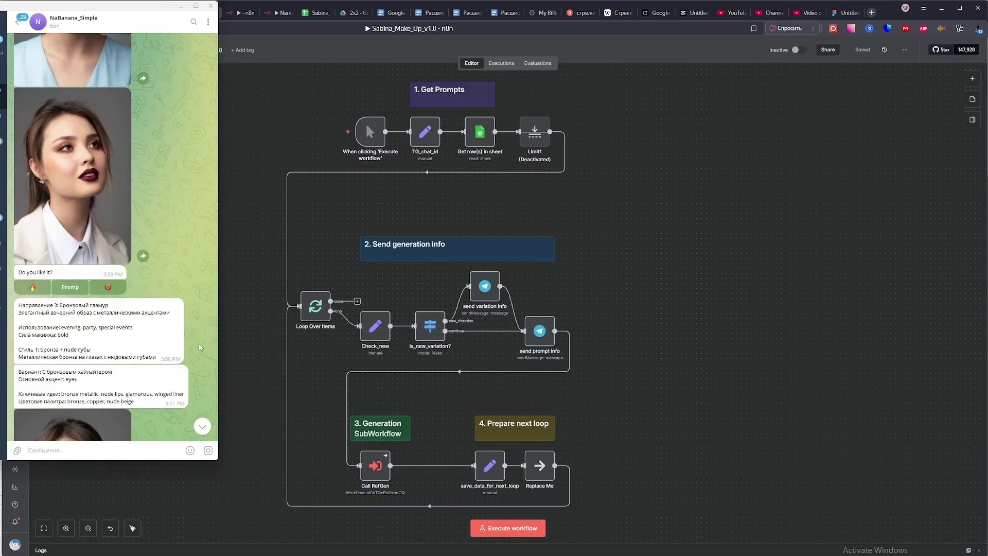
# Look through the generated makeup portraits in the NaBanana_Simple Telegram chat.
pyautogui.scroll(-15, 195, 311)
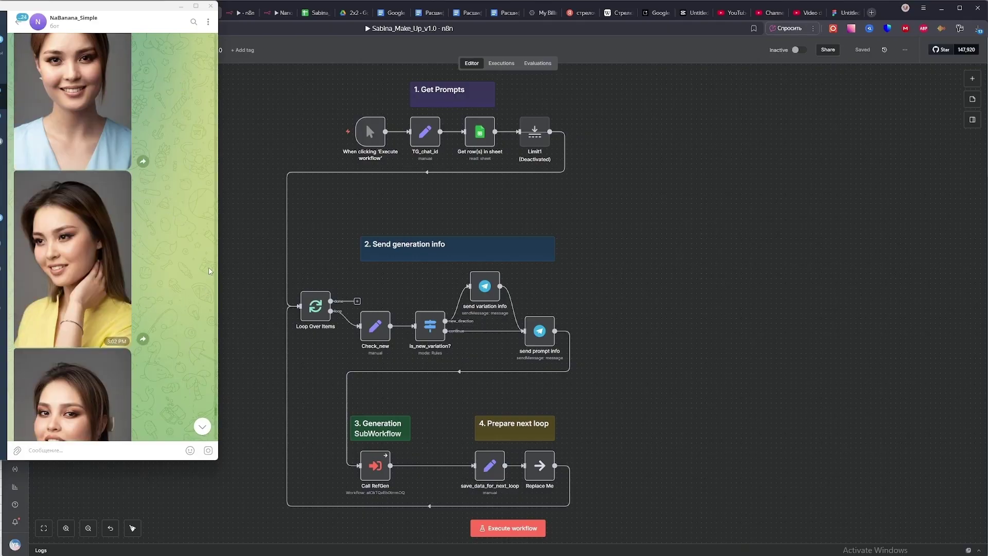
pyautogui.scroll(-15, 204, 269)
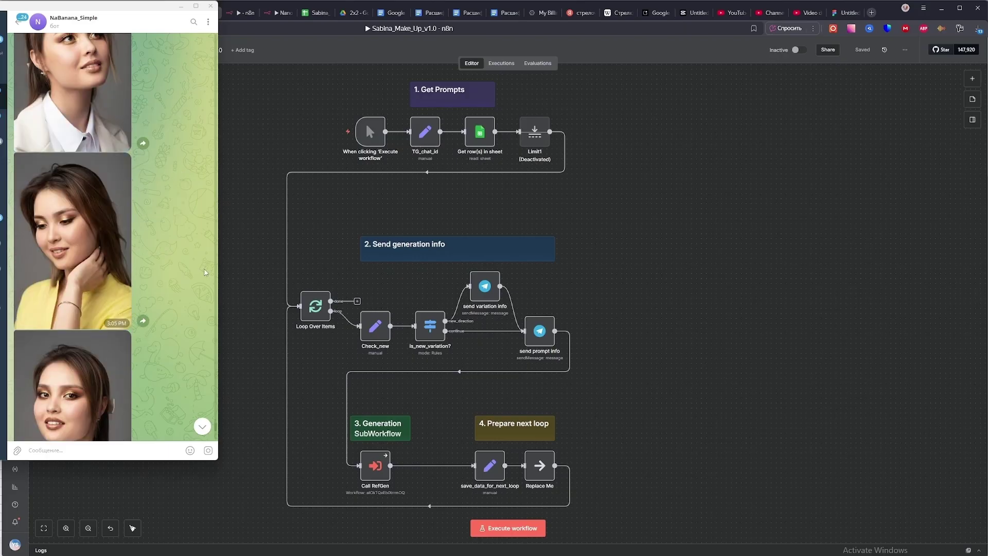
pyautogui.scroll(-3, 205, 275)
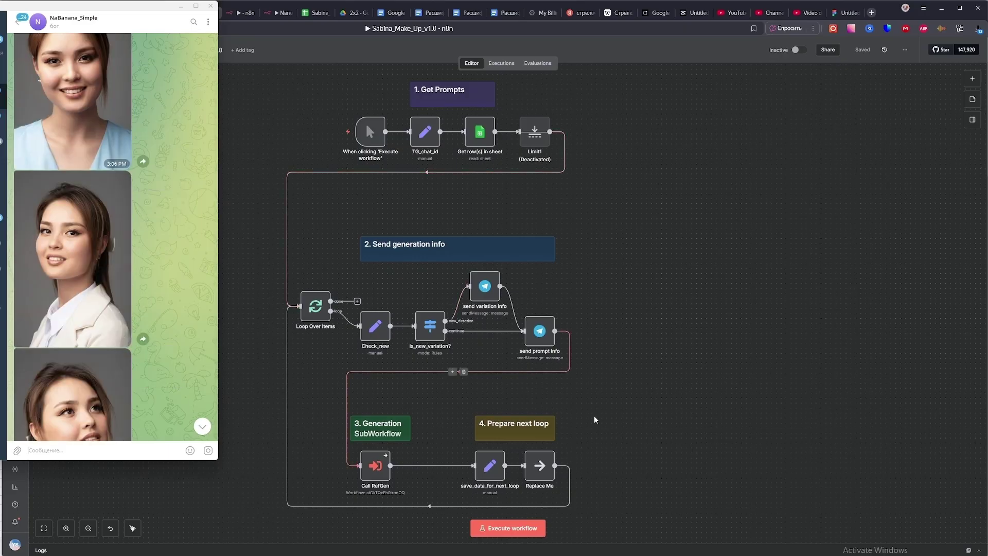
# Switch to the Sabina_Make_Up_v0.1 Google Sheet and examine the K-Beauty rows in the direction_name column, rows 2 to 17.
pyautogui.hotkey('alt', 'Tab')
pyautogui.hotkey('alt', 'Tab')
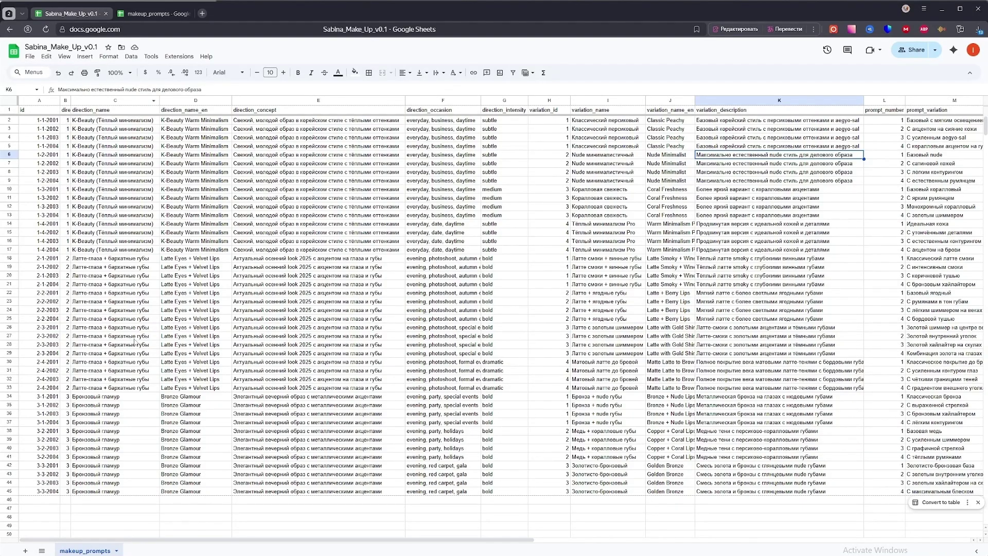
pyautogui.moveTo(112, 122); pyautogui.dragTo(106, 252)
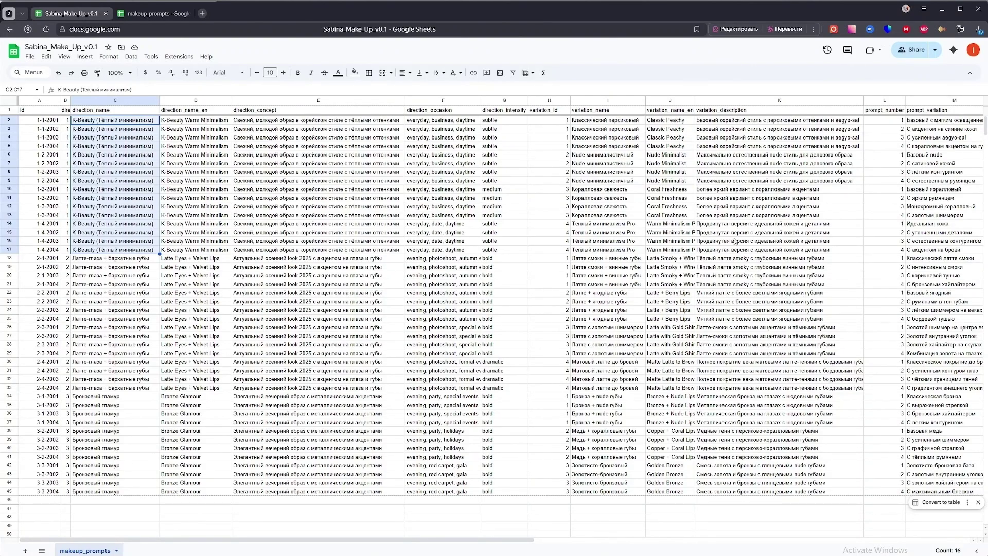
pyautogui.hotkey('alt', 'Tab')
pyautogui.hotkey('alt', 'Tab')
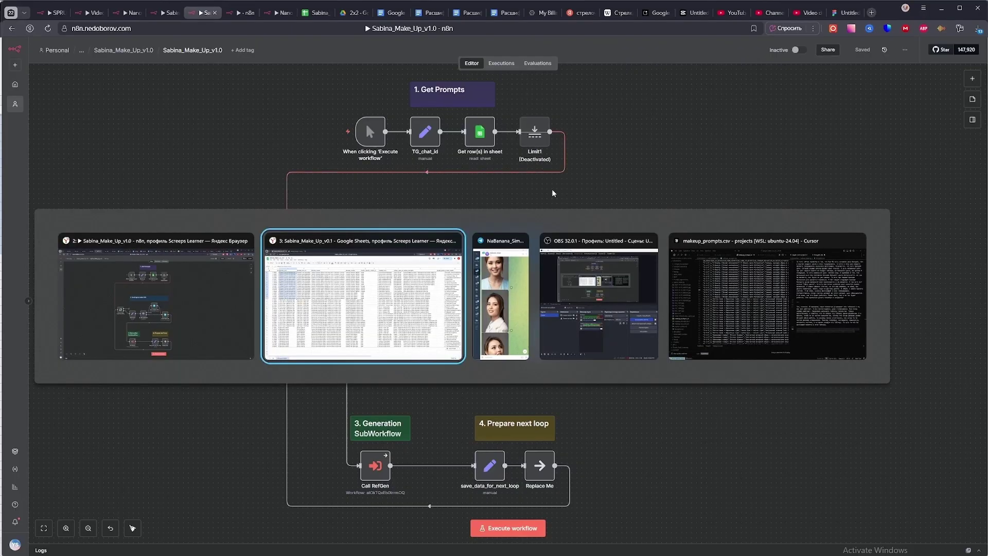
pyautogui.click(136, 200)
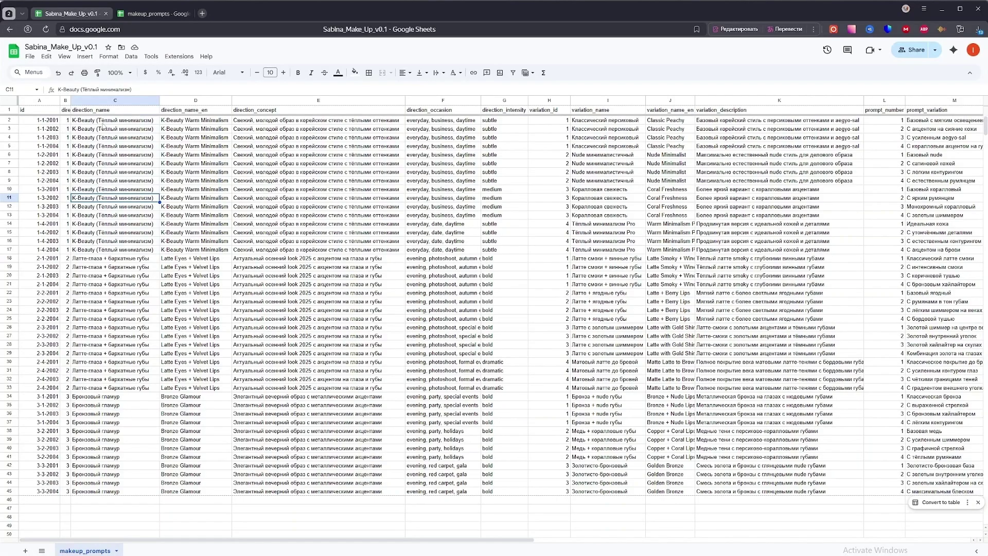
pyautogui.moveTo(103, 124); pyautogui.dragTo(114, 258)
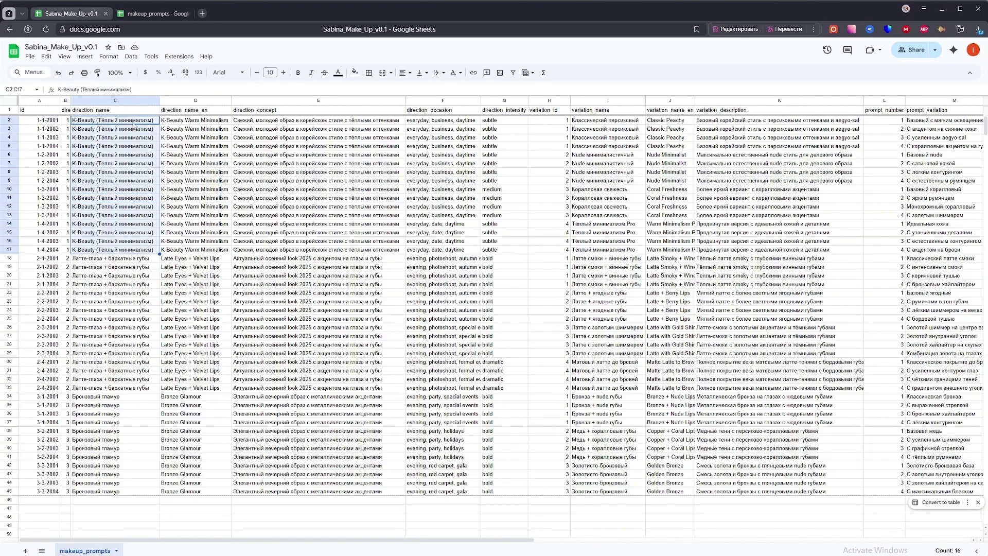
# Examine the K-Beauty rows in the direction_concept and variation_name columns, plus the first four prompt_variation entries.
pyautogui.moveTo(289, 122); pyautogui.dragTo(329, 240)
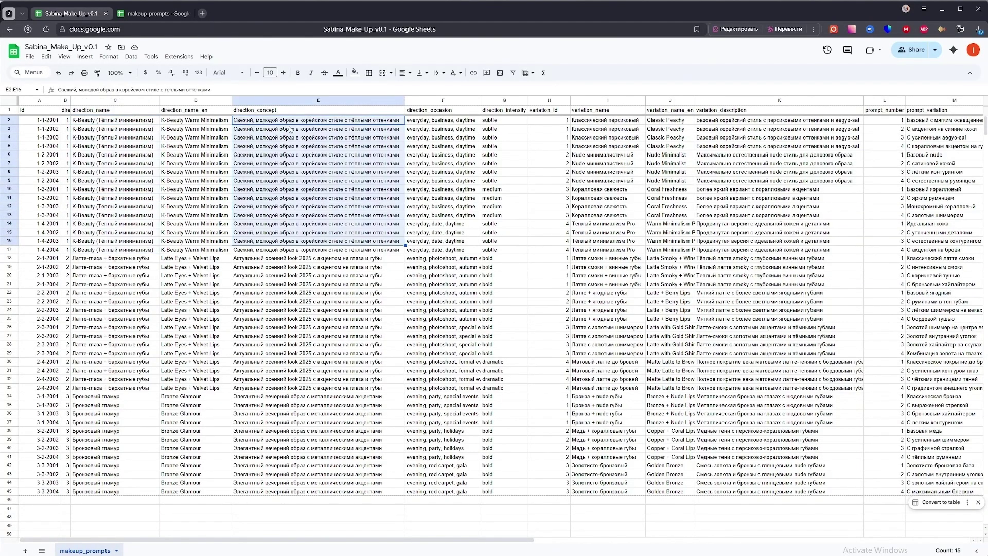
pyautogui.moveTo(134, 124); pyautogui.dragTo(138, 156)
pyautogui.moveTo(610, 124); pyautogui.dragTo(623, 249)
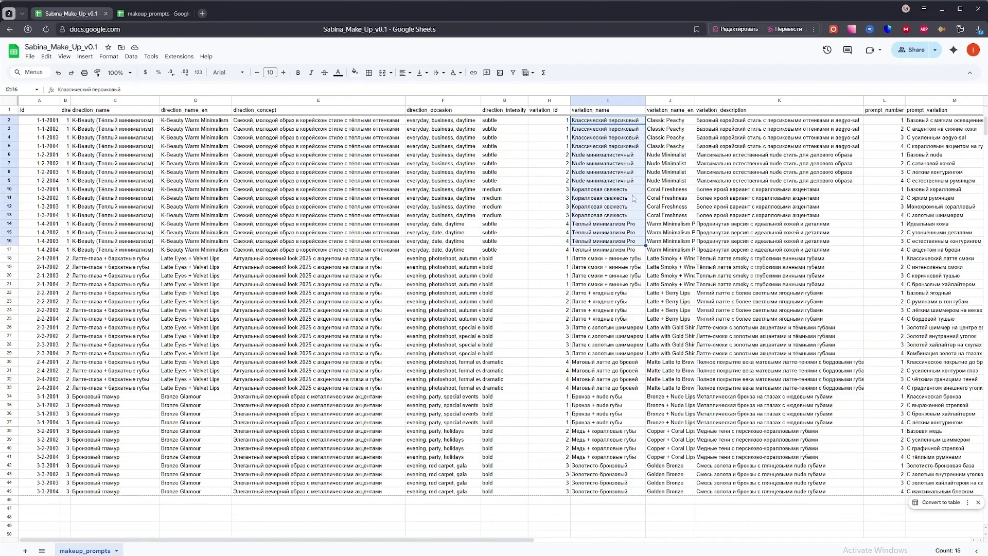
pyautogui.hscroll(5, 623, 250)
pyautogui.click(354, 123)
pyautogui.moveTo(686, 123); pyautogui.dragTo(688, 152)
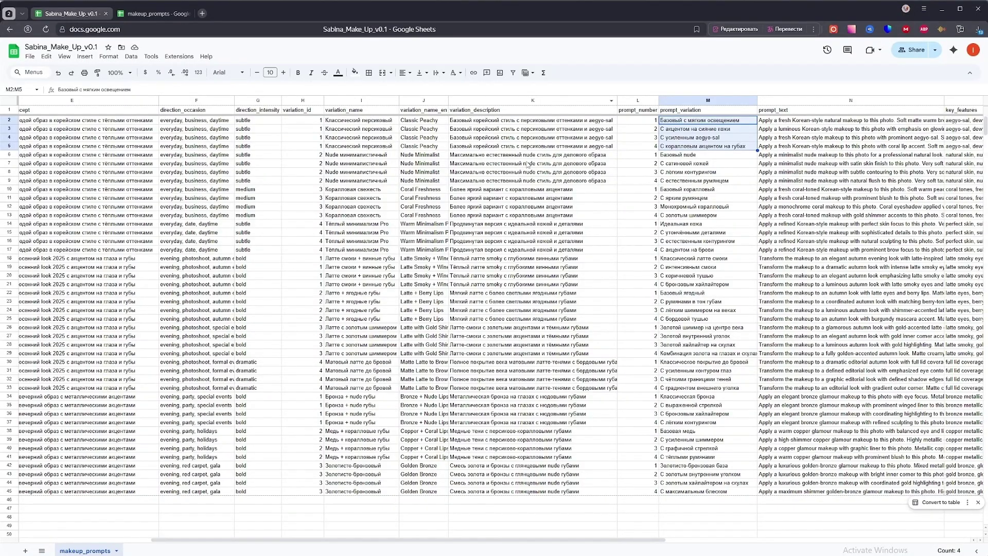
# Switch through the Telegram and n8n windows, then examine the direction_name entries in C2:C34 of the spreadsheet.
pyautogui.hscroll(-5, 527, 164)
pyautogui.hotkey('alt', 'Tab')
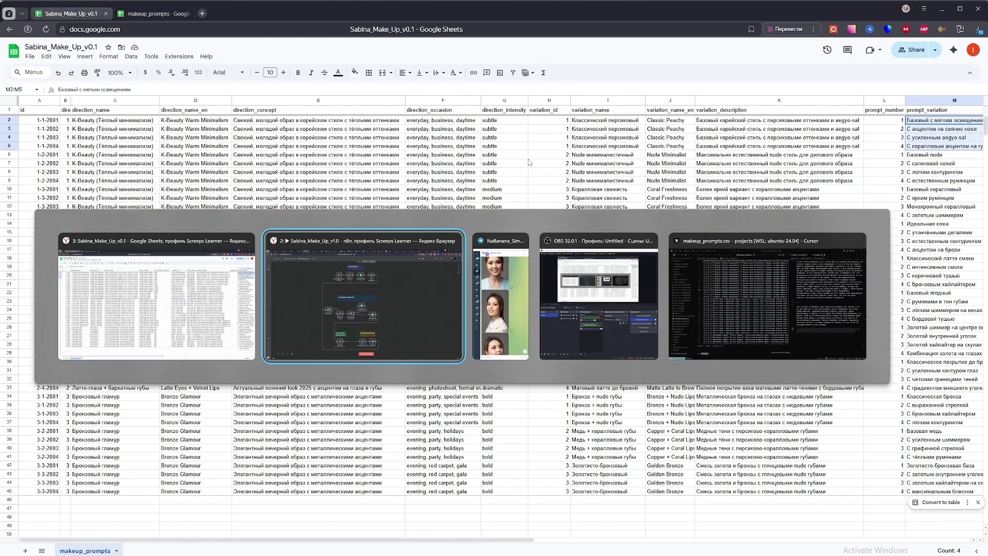
pyautogui.hotkey('alt', 'Tab')
pyautogui.hotkey('alt', 'Tab')
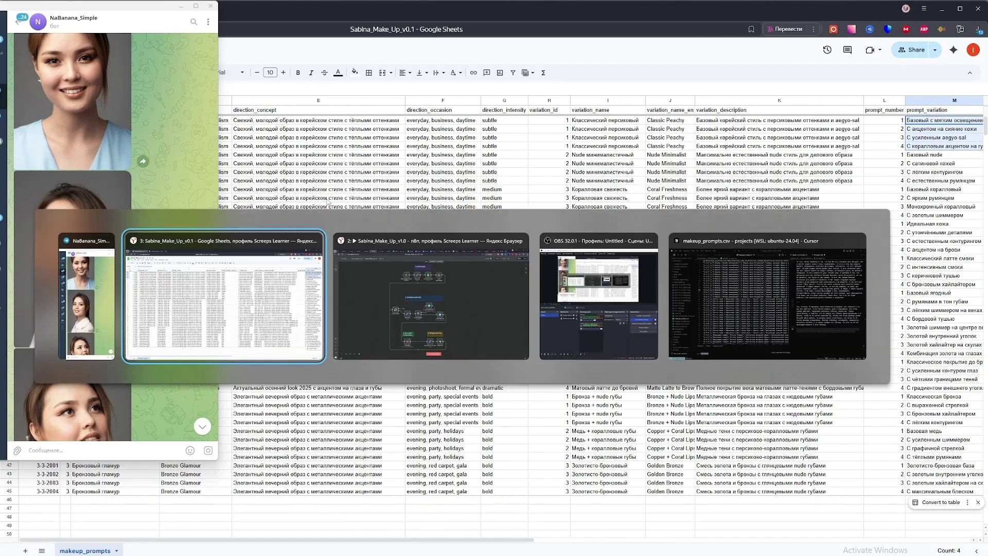
pyautogui.hotkey('alt', 'Tab')
pyautogui.hotkey('alt', 'Tab')
pyautogui.press('Tab')
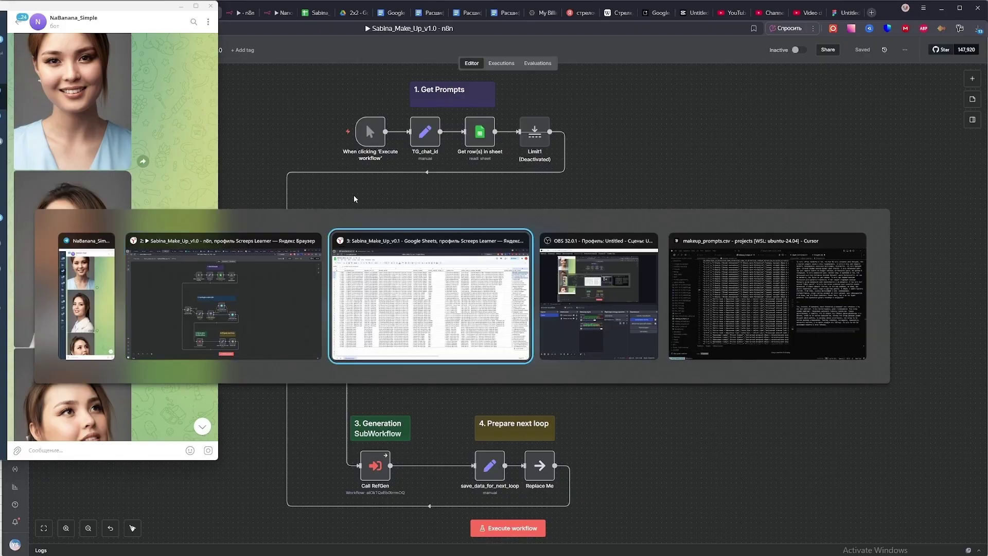
pyautogui.moveTo(122, 121); pyautogui.dragTo(114, 401)
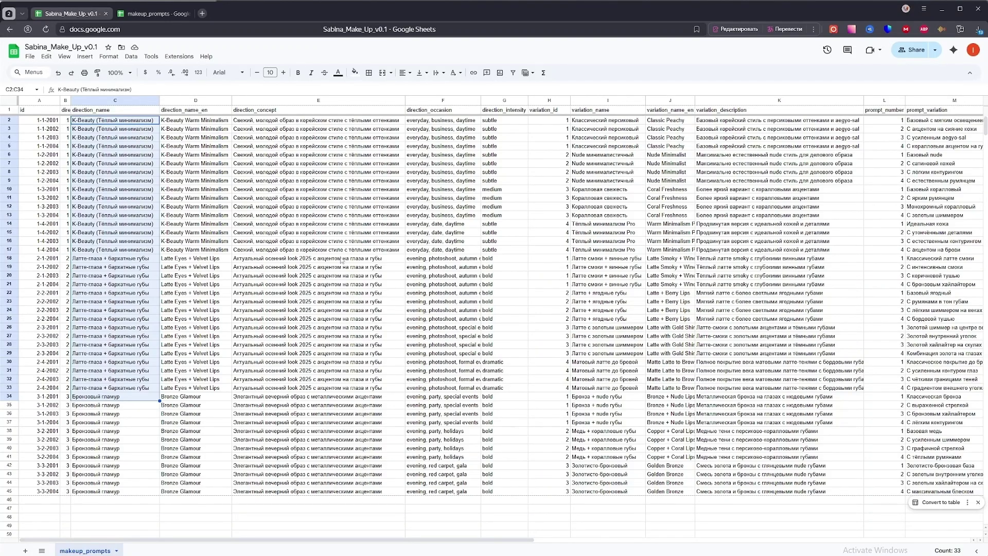
# Compare the generated portraits in the NaBanana_Simple Telegram chat with the Sabina_Make_Up_v1.0 workflow in n8n.
pyautogui.scroll(-5, 171, 207)
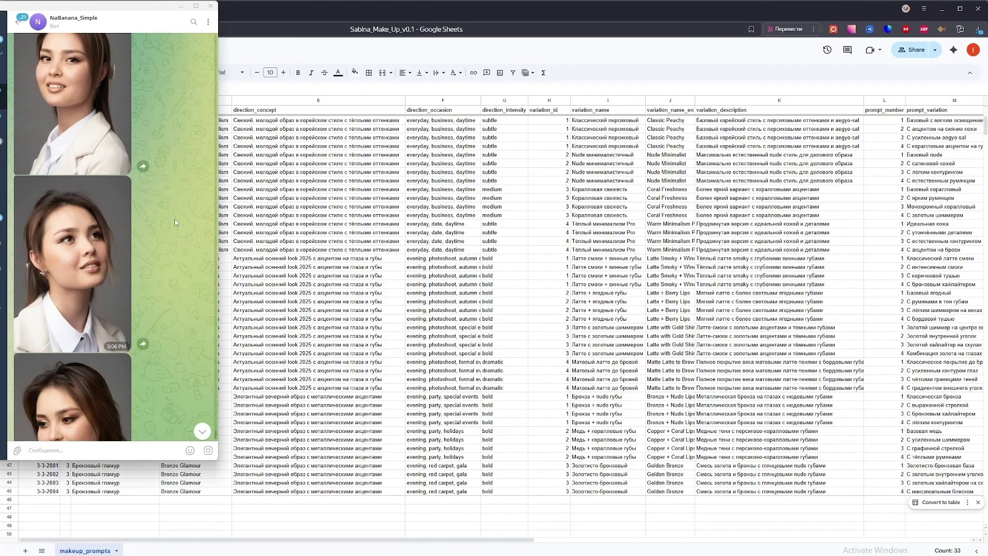
pyautogui.scroll(12, 171, 207)
pyautogui.scroll(10, 175, 196)
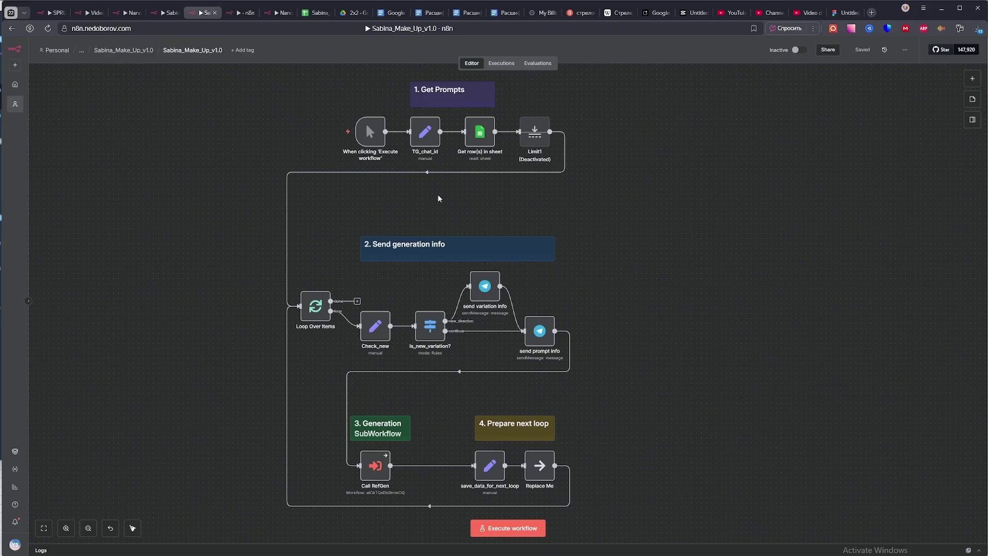
pyautogui.moveTo(438, 195); pyautogui.dragTo(433, 197)
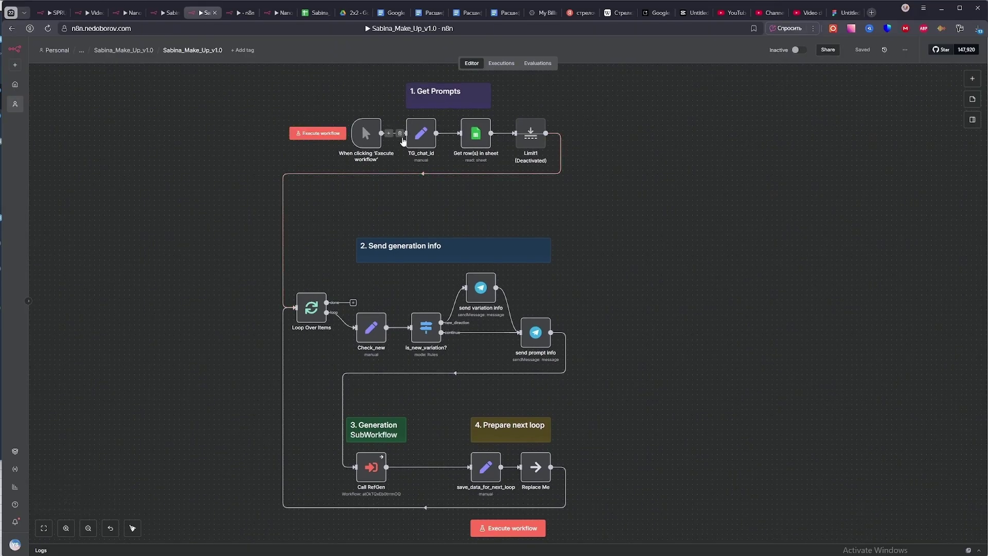
pyautogui.hotkey('alt', 'Tab')
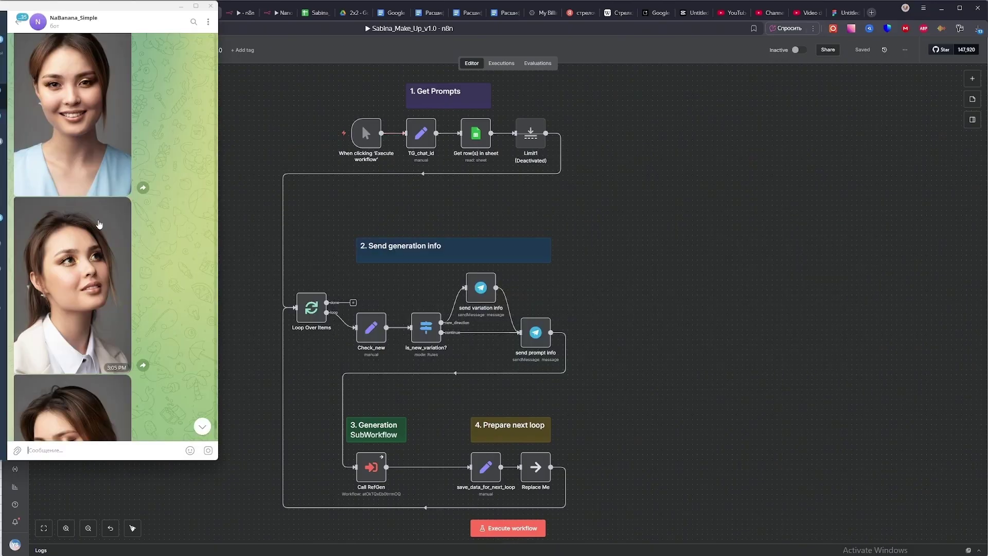
pyautogui.scroll(-4, 106, 185)
pyautogui.scroll(2, 118, 156)
pyautogui.hotkey('alt', 'Tab')
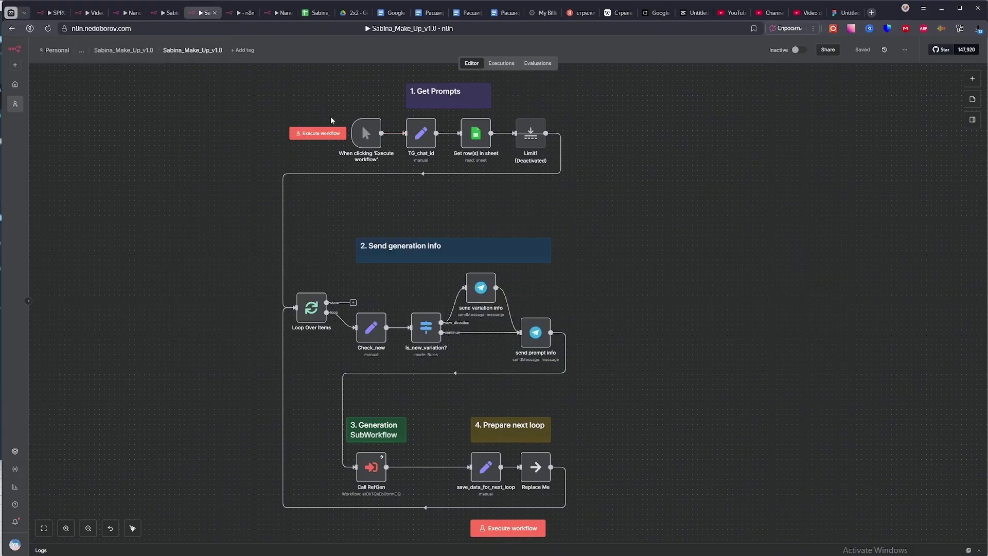
# Inspect the Telegram_chat_id field in the TG_chat_id node, check the bot's chat, and close the node.
pyautogui.doubleClick(421, 135)
pyautogui.click(566, 144)
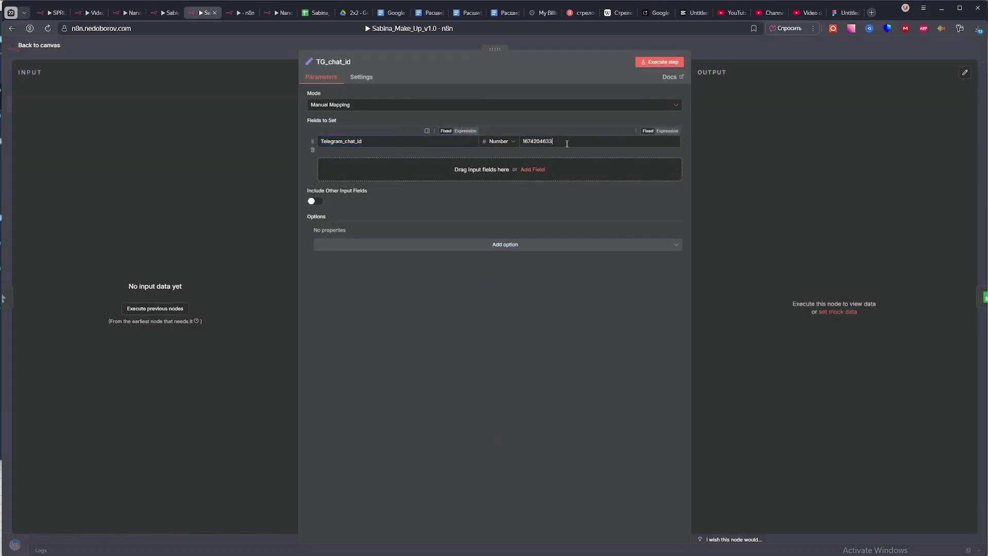
pyautogui.hotkey('ctrl', 'a')
pyautogui.hotkey('alt', 'Tab')
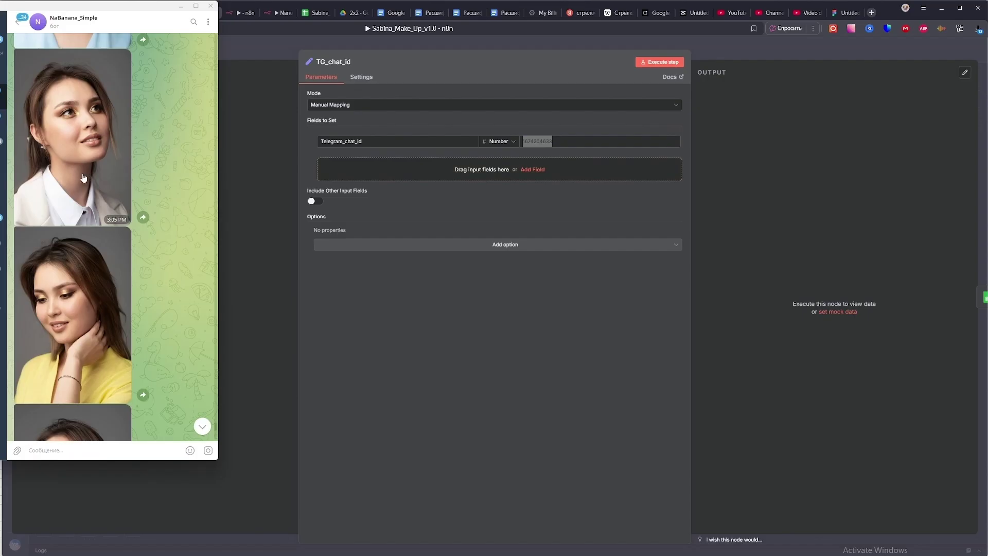
pyautogui.scroll(-3, 85, 179)
pyautogui.click(280, 66)
pyautogui.click(282, 49)
# Check the Sabina_Make_Up_v0.1 spreadsheet in the n8n browser window, then return to the workflow canvas.
pyautogui.click(309, 16)
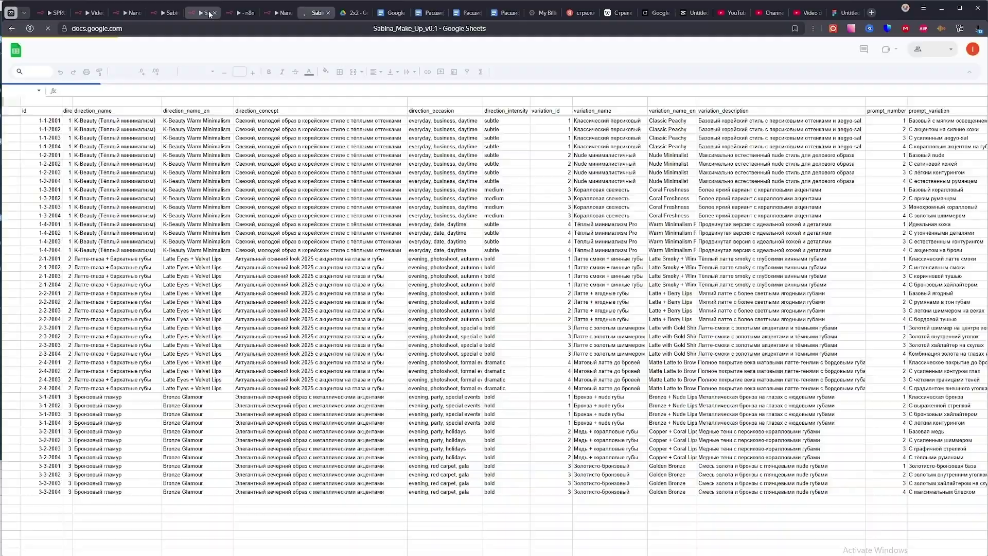
pyautogui.click(205, 14)
pyautogui.hotkey('alt', 'Tab')
pyautogui.hotkey('alt', 'Tab')
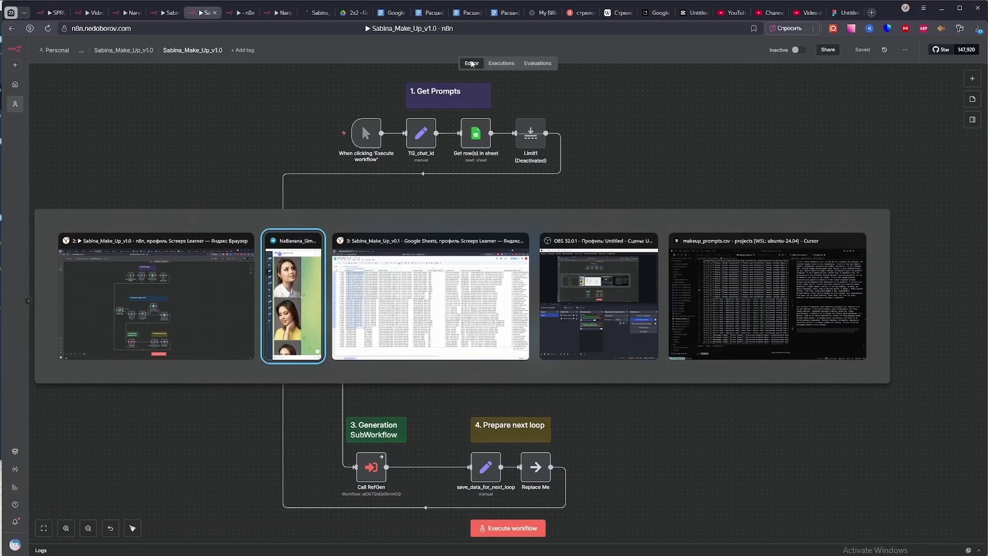
pyautogui.hotkey('alt', 'Tab')
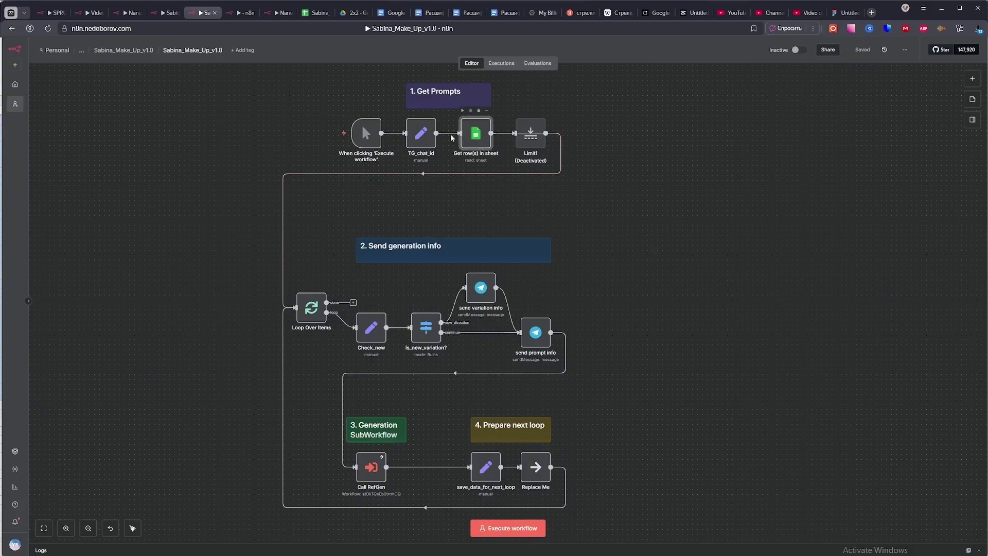
# Inspect the generation_status filter in the Get row(s) in sheet node and compare it with the spreadsheet's generation_status column.
pyautogui.doubleClick(478, 134)
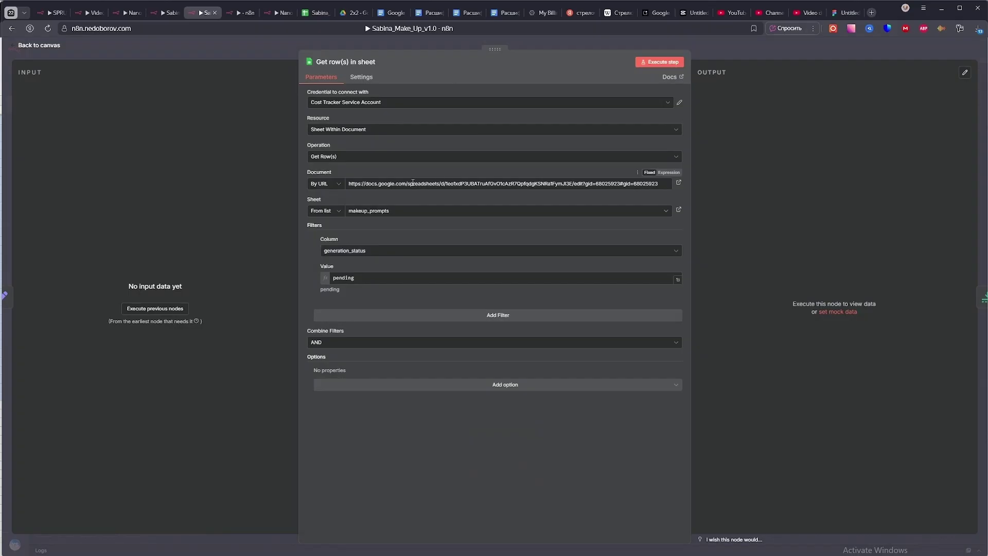
pyautogui.click(353, 279)
pyautogui.hotkey('alt', 'Tab')
pyautogui.moveTo(698, 120); pyautogui.dragTo(693, 499)
pyautogui.hotkey('alt', 'Tab')
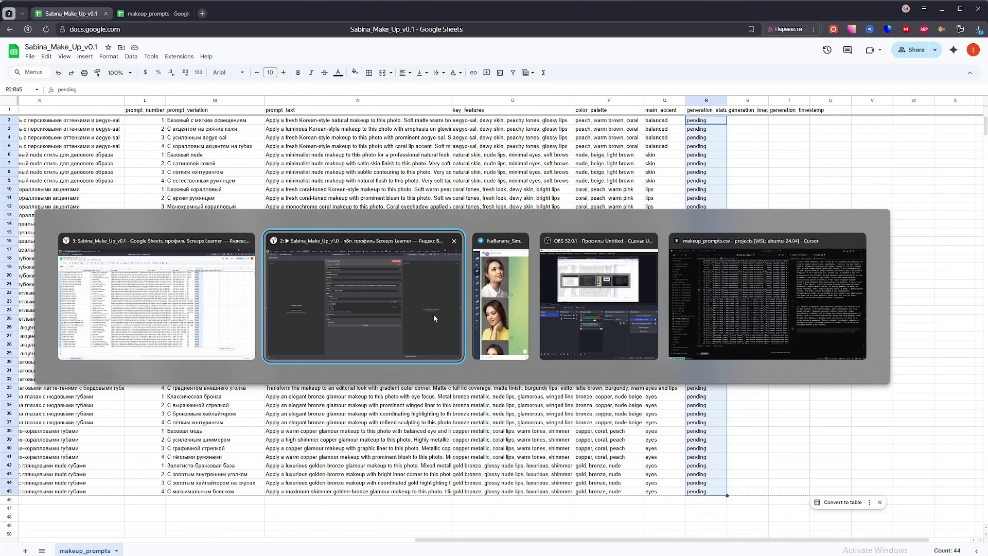
pyautogui.hotkey('alt', 'Tab')
pyautogui.moveTo(698, 121); pyautogui.dragTo(705, 258)
pyautogui.hotkey('alt', 'Tab')
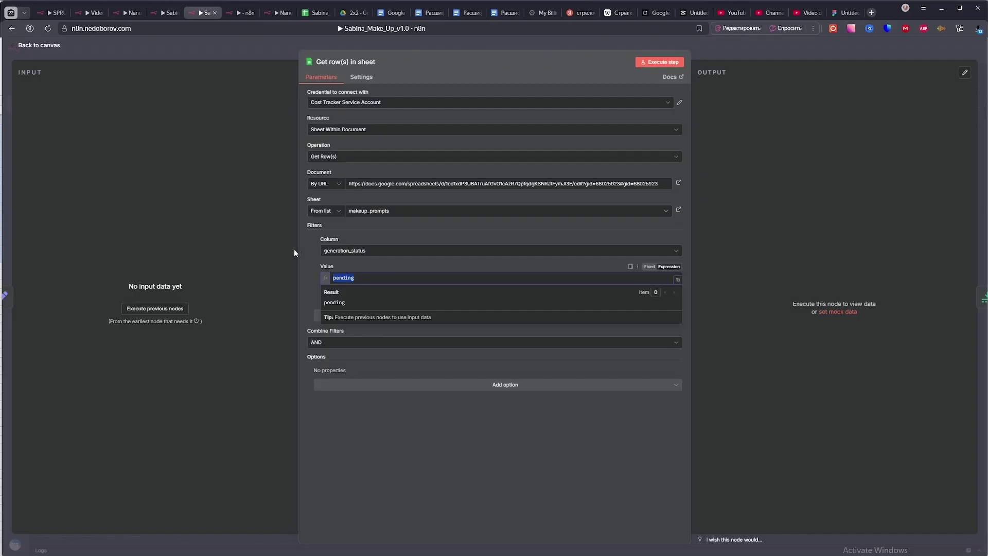
pyautogui.press('Escape')
# Activate the Limit1 node in the Get Prompts section.
pyautogui.click(541, 139)
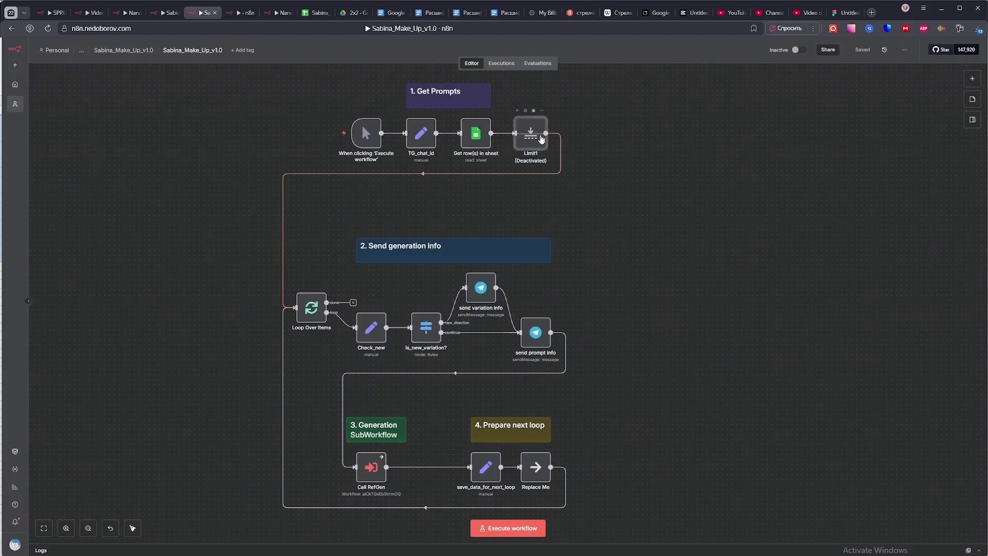
pyautogui.click(525, 111)
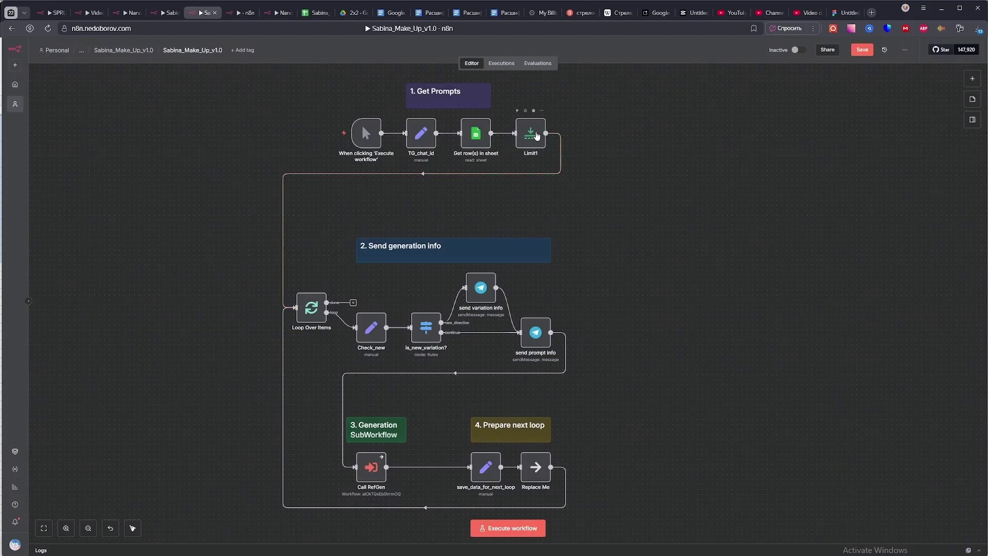
# Review the prompt rows in the Google Sheet that the Get row(s) in sheet node reads, then return to the workflow.
pyautogui.click(473, 135)
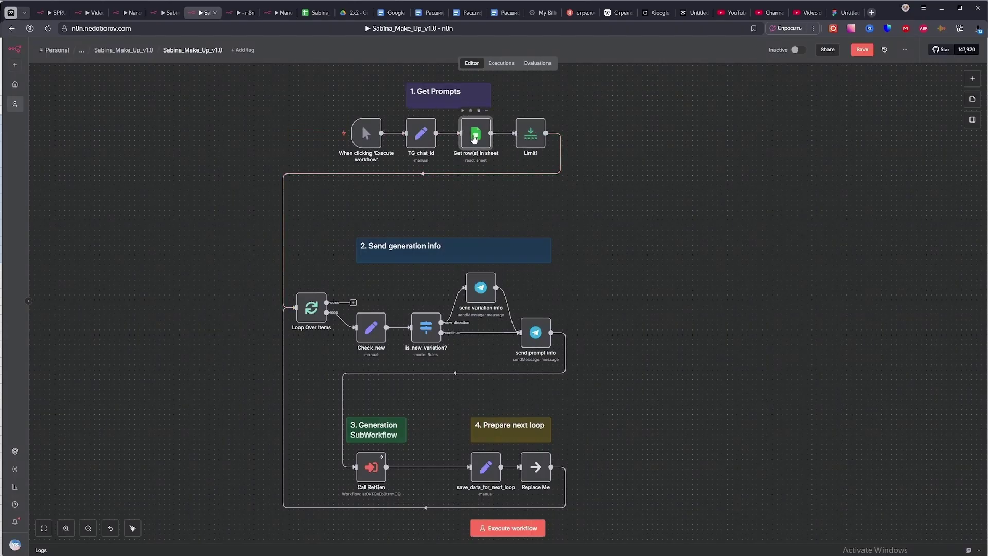
pyautogui.hotkey('alt', 'Tab')
pyautogui.hscroll(-10, 206, 149)
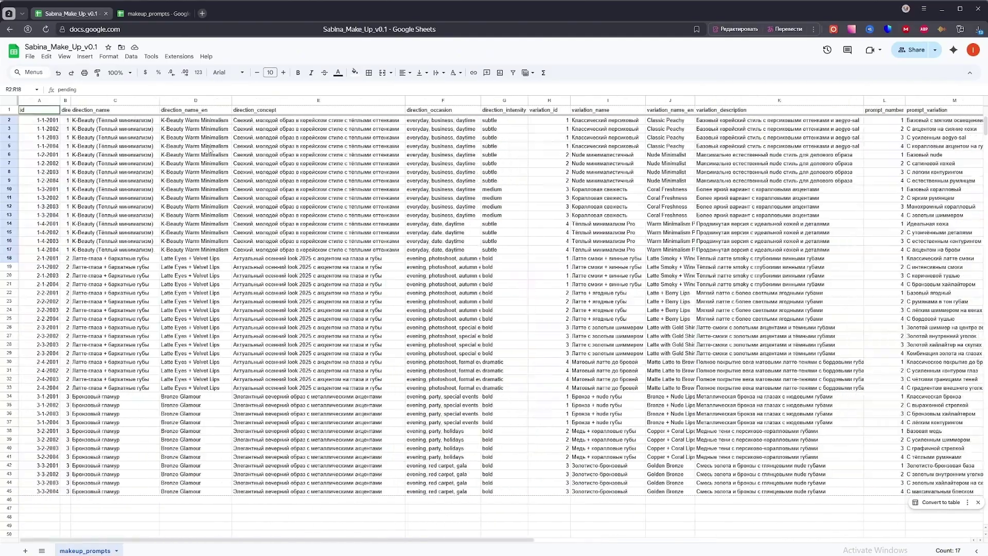
pyautogui.hotkey('alt', 'Tab')
pyautogui.hotkey('alt', 'Tab')
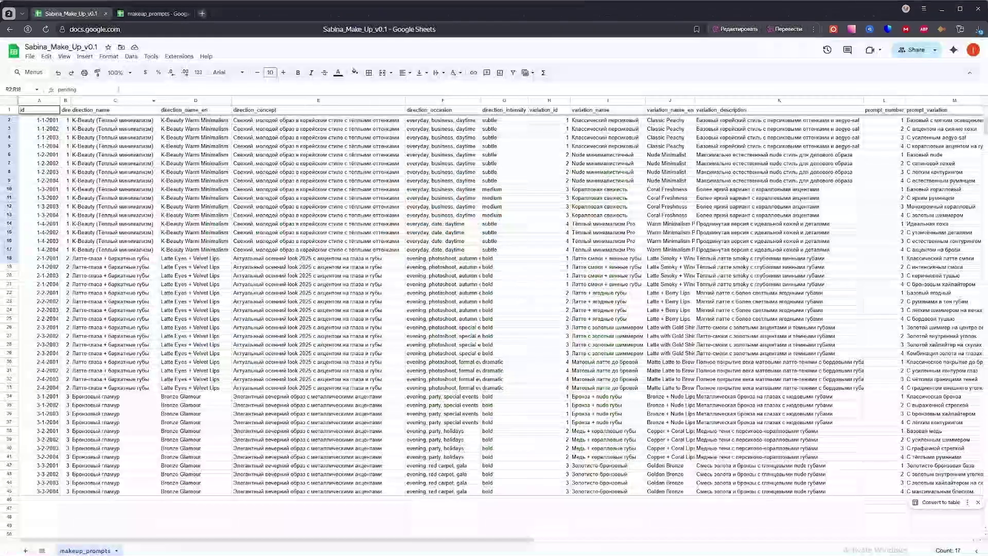
pyautogui.hotkey('alt', 'Tab')
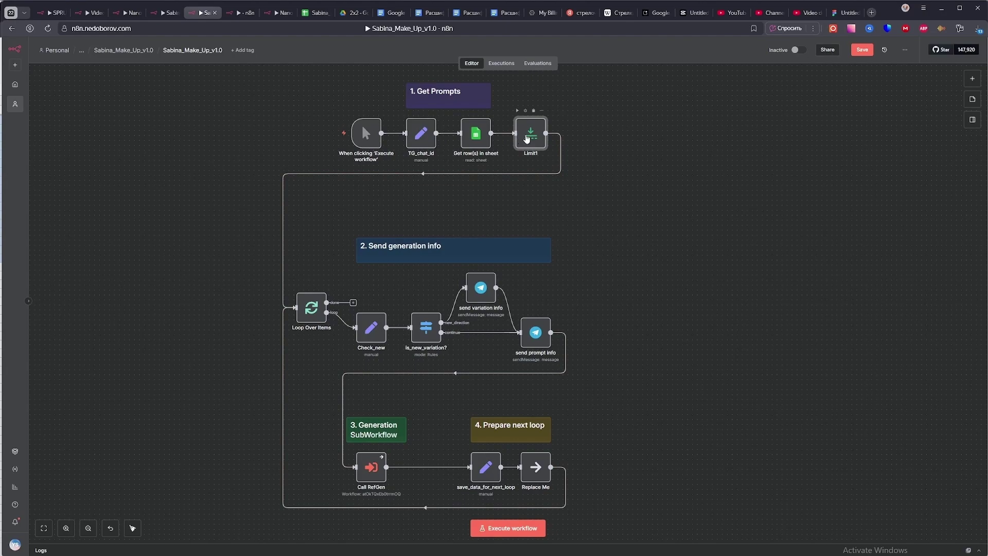
# Deactivate the Limit1 node again and open the Sabina_Make_Up_v0.1 spreadsheet.
pyautogui.click(525, 111)
pyautogui.click(314, 14)
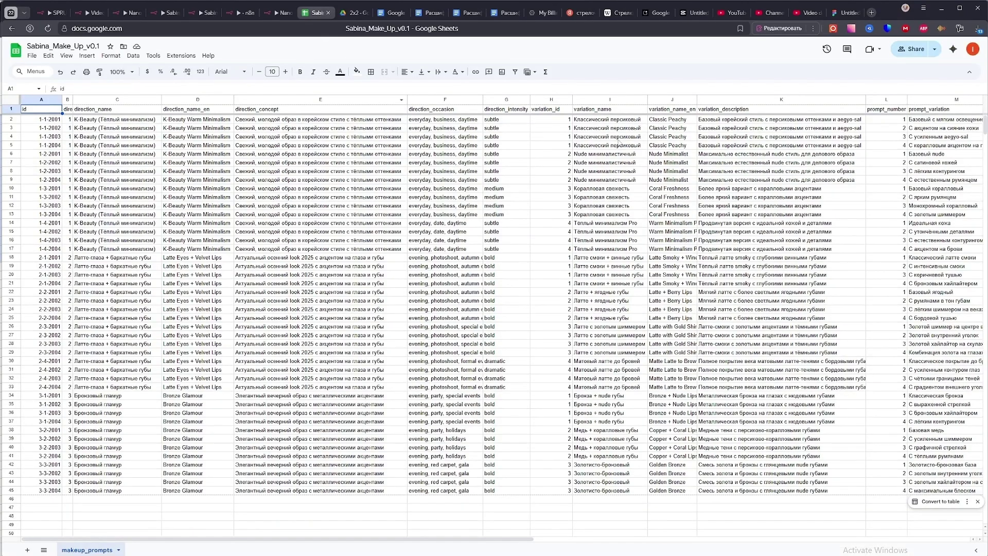
# Return to the Sabina_Make_Up_v1.0 workflow, check the prompt spreadsheet, and bring up the NaBanana_Simple Telegram chat beside it.
pyautogui.click(207, 12)
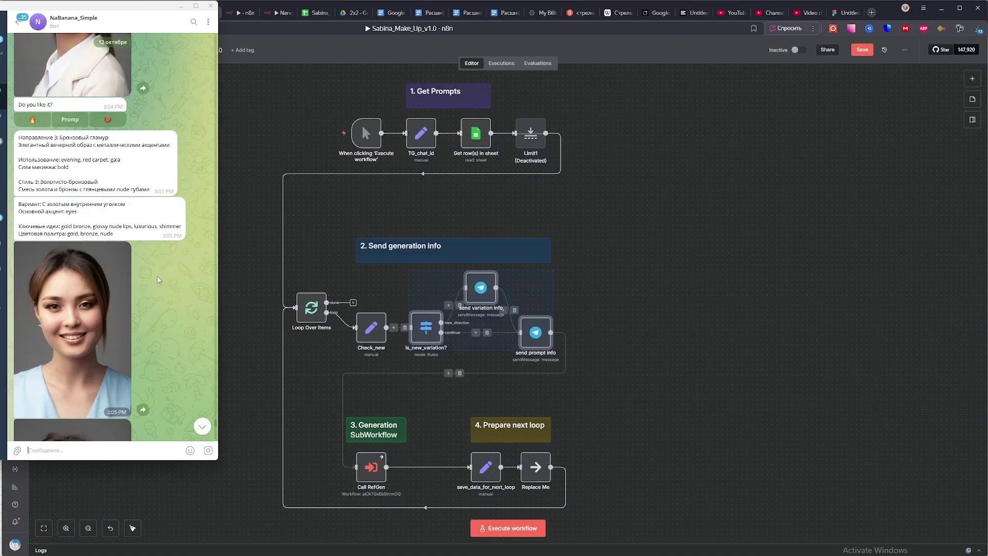
pyautogui.scroll(1, 158, 280)
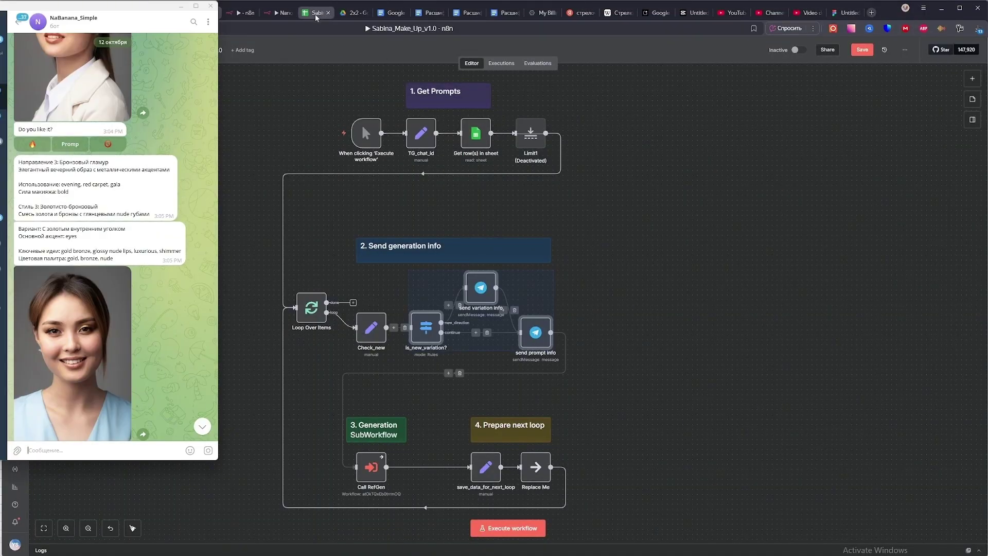
pyautogui.hotkey('alt', 'Tab')
pyautogui.hotkey('alt', 'Tab')
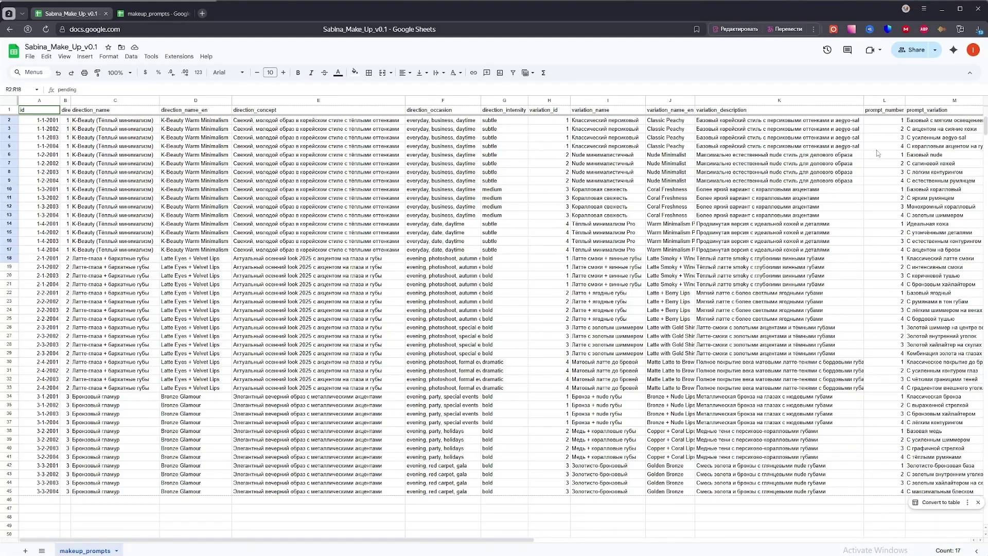
pyautogui.hotkey('alt', 'Tab')
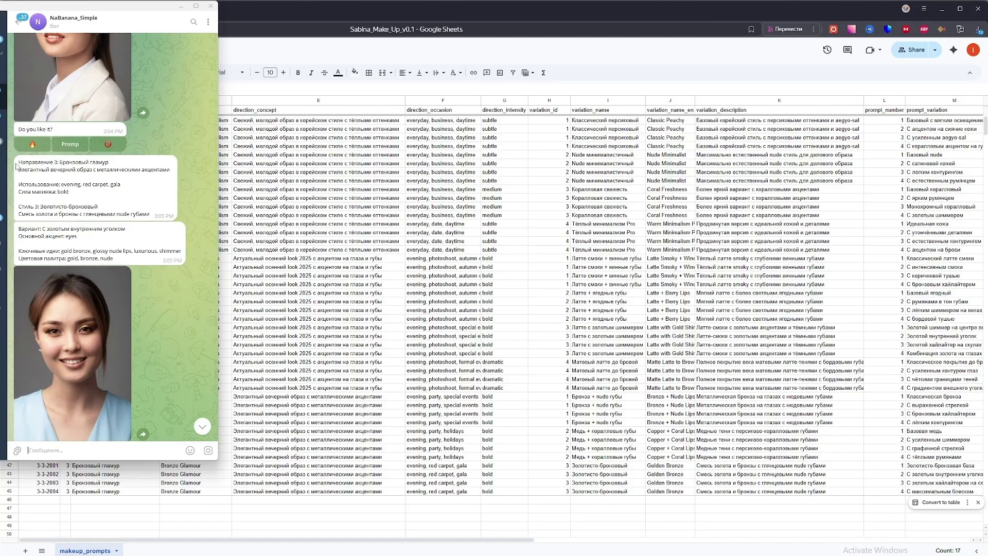
# Examine the direction, occasion, makeup intensity and style lines of the "Бронзовый гламур" message in the Telegram chat.
pyautogui.moveTo(17, 165); pyautogui.dragTo(171, 174)
pyautogui.click(62, 165)
pyautogui.click(151, 187)
pyautogui.click(65, 188)
pyautogui.moveTo(112, 187); pyautogui.dragTo(88, 185)
pyautogui.click(74, 200)
pyautogui.moveTo(40, 207); pyautogui.dragTo(98, 206)
pyautogui.moveTo(19, 161); pyautogui.dragTo(171, 170)
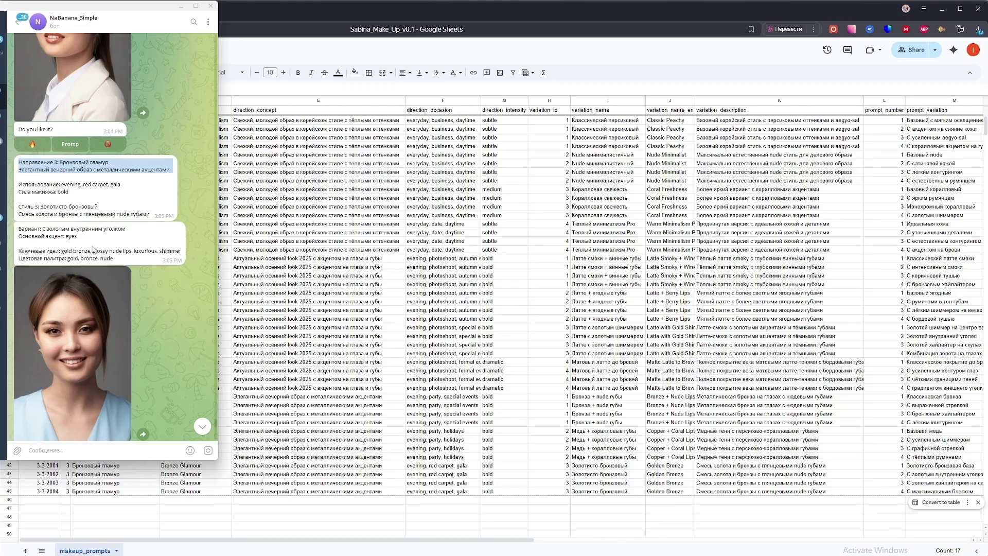
pyautogui.moveTo(35, 206); pyautogui.dragTo(108, 205)
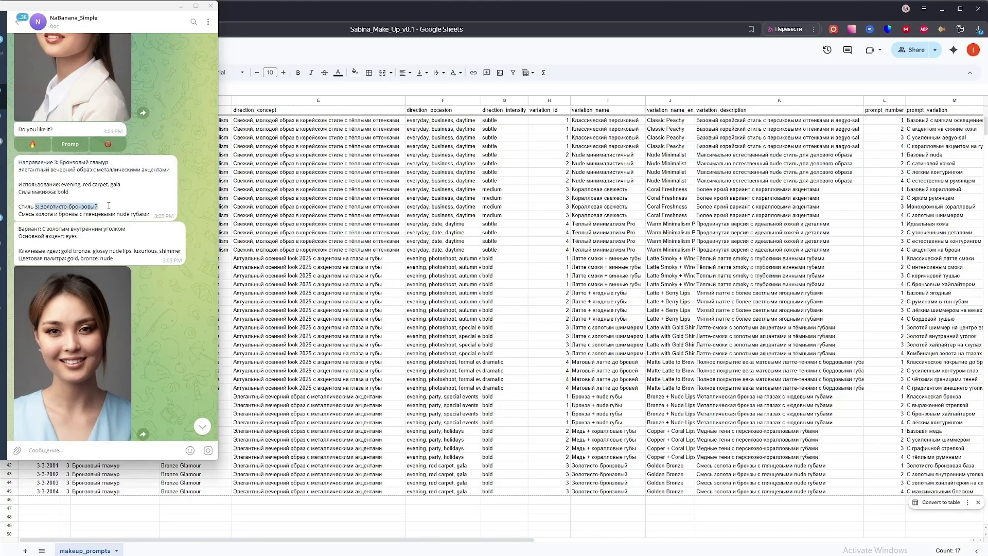
# Examine the prompt variation message "С золотым внутренним уголком" and the generated portraits that follow it in the chat.
pyautogui.click(86, 242)
pyautogui.moveTo(20, 226); pyautogui.dragTo(117, 262)
pyautogui.click(117, 262)
pyautogui.scroll(-4, 102, 314)
pyautogui.scroll(-7, 101, 314)
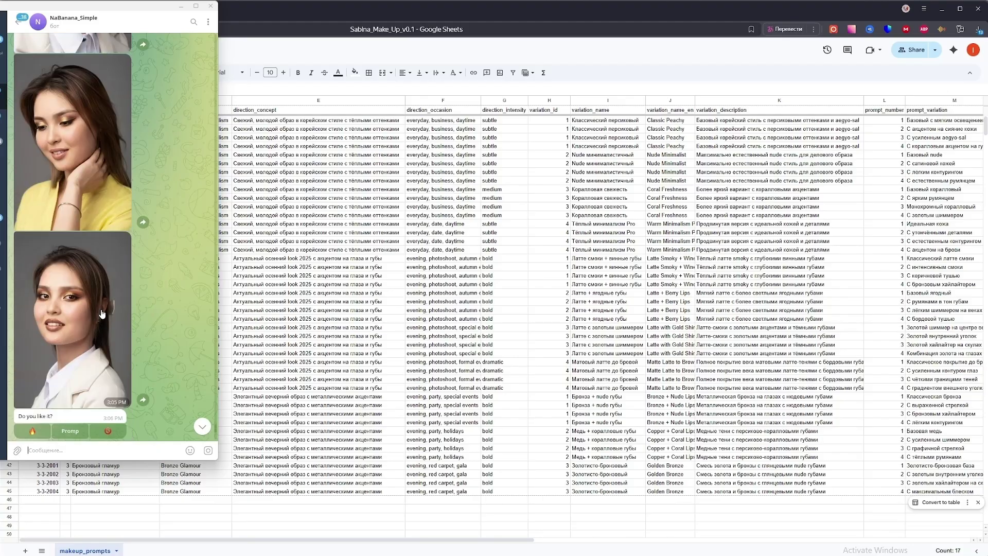
pyautogui.scroll(7, 80, 242)
pyautogui.scroll(-4, 135, 163)
pyautogui.scroll(-6, 133, 163)
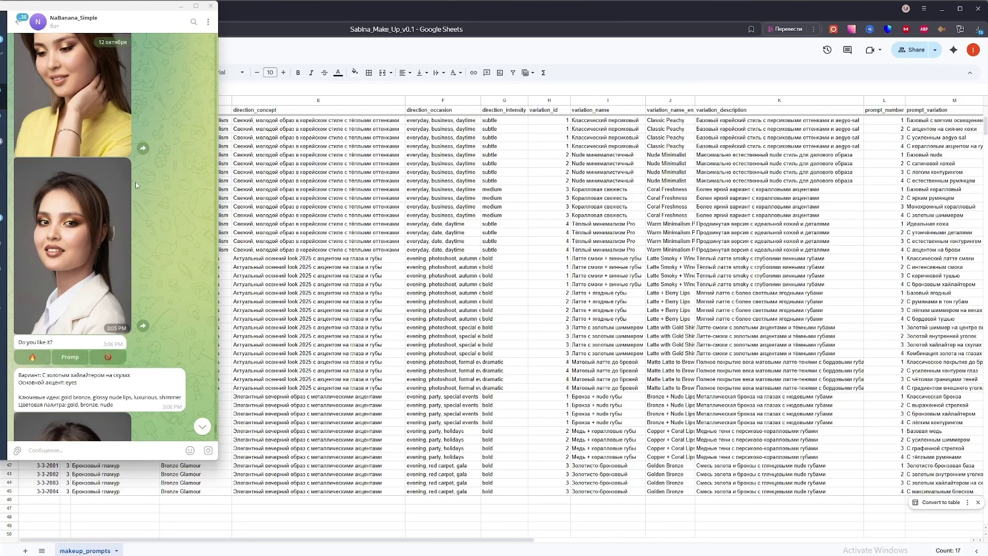
# Highlight the message-sending nodes in the Send generation info section and match them with the direction and variation messages in Telegram.
pyautogui.hotkey('alt', 'Tab')
pyautogui.moveTo(409, 276); pyautogui.dragTo(609, 320)
pyautogui.click(609, 320)
pyautogui.hotkey('alt', 'Tab')
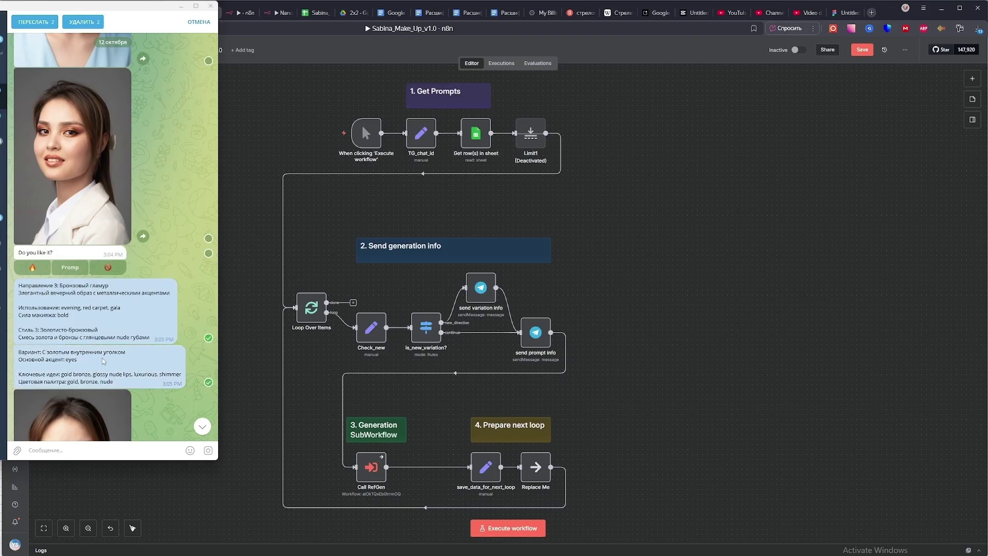
pyautogui.press('Escape')
# Compare the two consecutive prompt variation messages and their portrait sets under the "Золотисто-бронзовый" style in the chat.
pyautogui.scroll(-6, 155, 355)
pyautogui.scroll(-5, 190, 351)
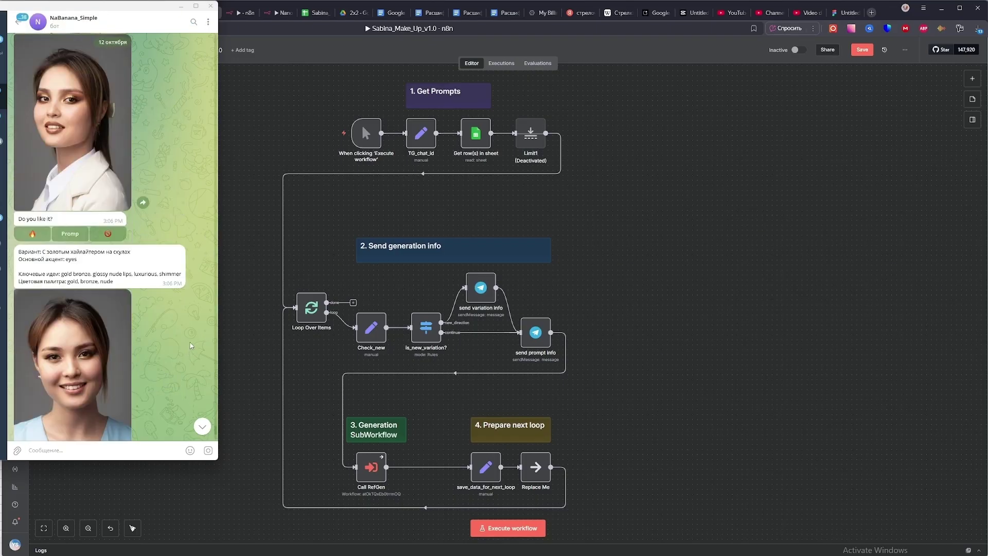
pyautogui.scroll(5, 60, 265)
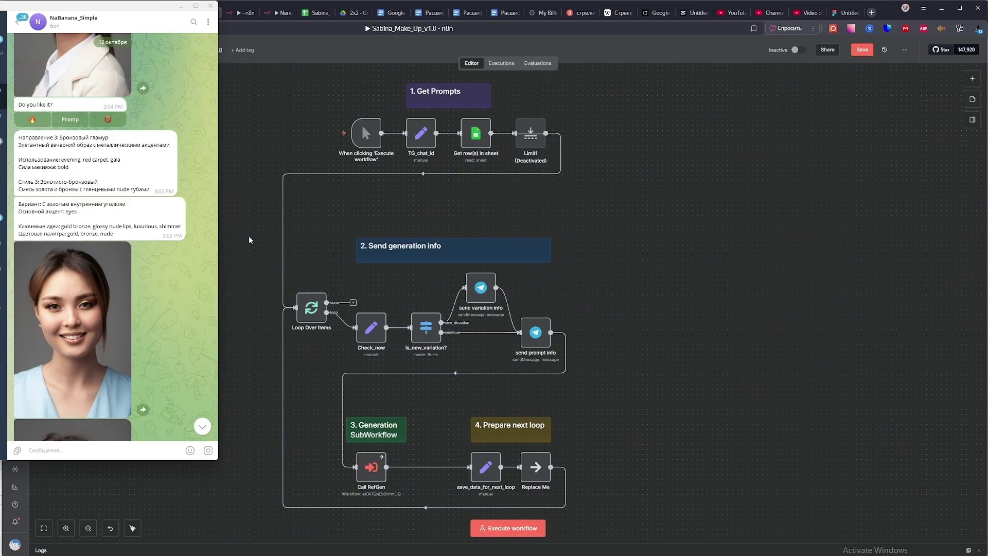
pyautogui.doubleClick(26, 204)
pyautogui.scroll(-10, 92, 237)
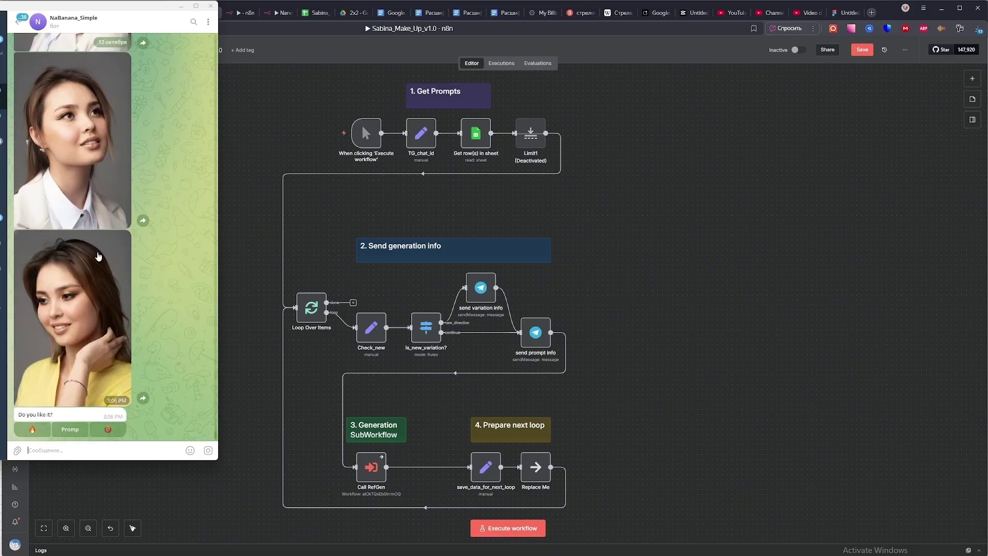
pyautogui.scroll(10, 99, 256)
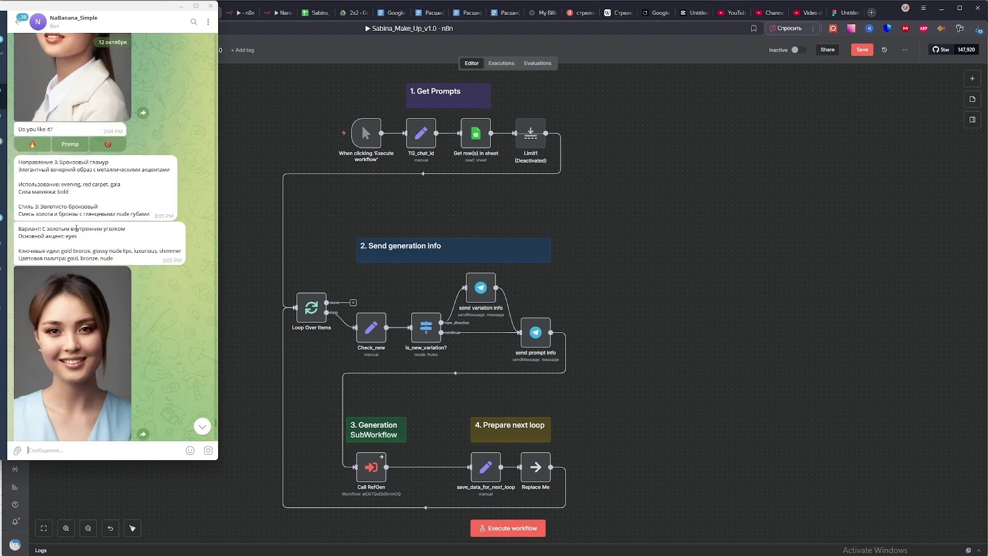
pyautogui.scroll(1, 76, 228)
# Highlight the is_new_variation?, send variation info and send prompt info nodes in the workflow, then open the Sabina_Make_Up_v0.1 spreadsheet.
pyautogui.click(584, 307)
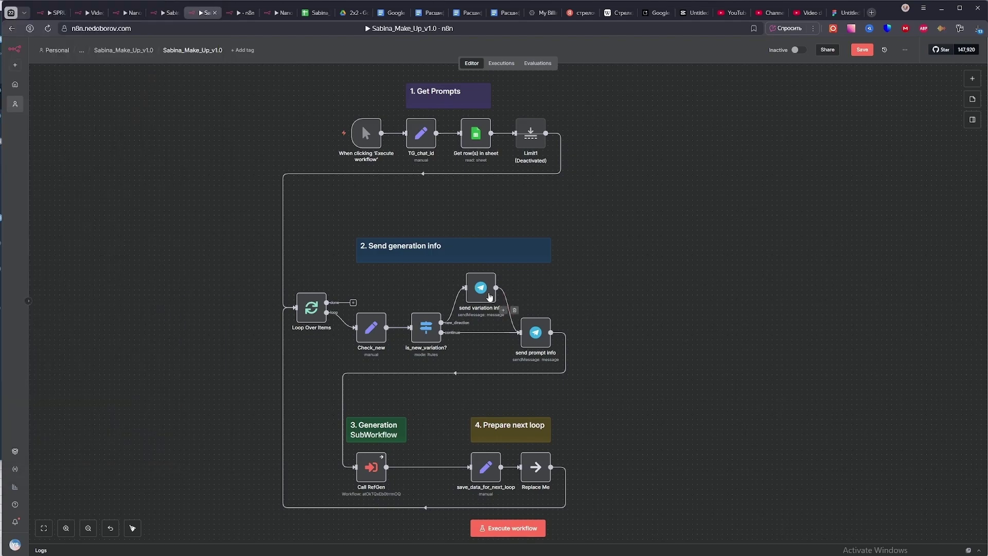
pyautogui.moveTo(401, 267); pyautogui.dragTo(619, 374)
pyautogui.click(608, 319)
pyautogui.hotkey('alt', 'Tab')
pyautogui.hotkey('alt', 'Tab')
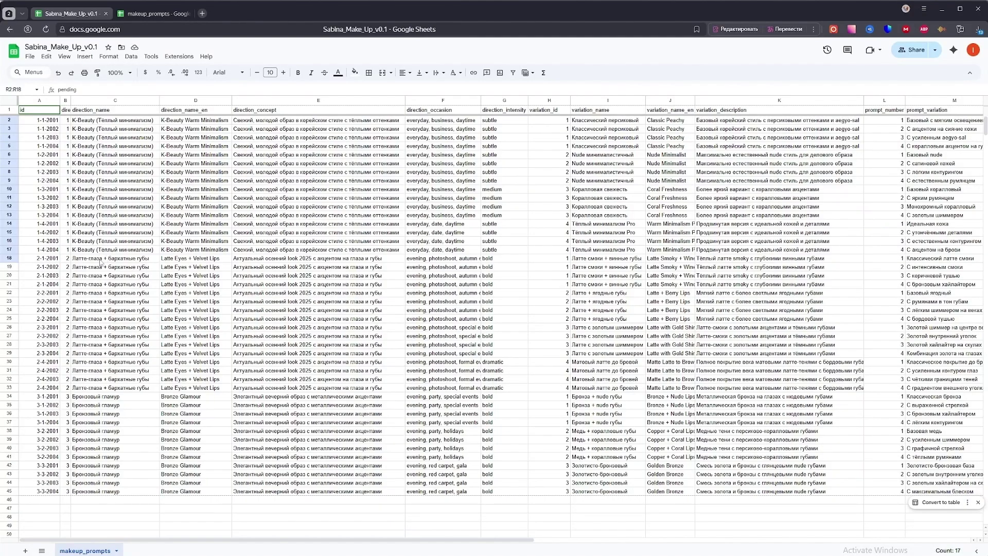
# Compare the direction columns of rows 17, 18 and 19 in the spreadsheet to find where the direction changes.
pyautogui.moveTo(79, 268); pyautogui.dragTo(507, 267)
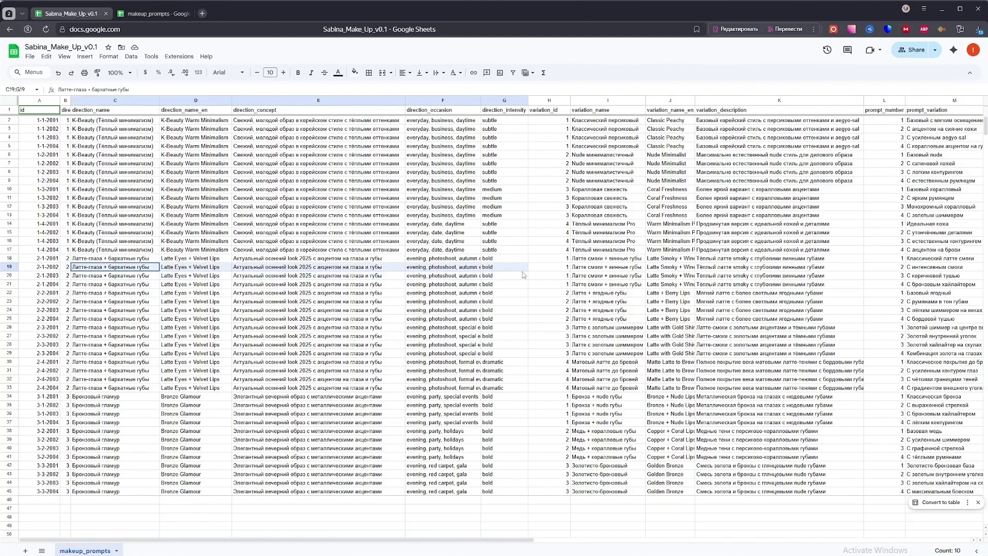
pyautogui.click(59, 260)
pyautogui.moveTo(60, 262); pyautogui.dragTo(255, 262)
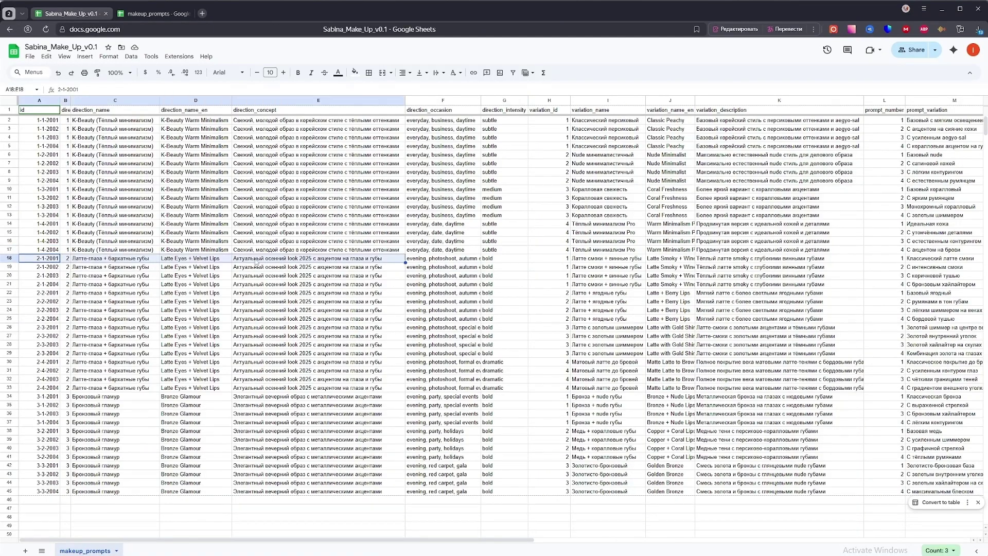
pyautogui.click(66, 262)
pyautogui.moveTo(59, 251); pyautogui.dragTo(288, 252)
pyautogui.moveTo(44, 263); pyautogui.dragTo(170, 262)
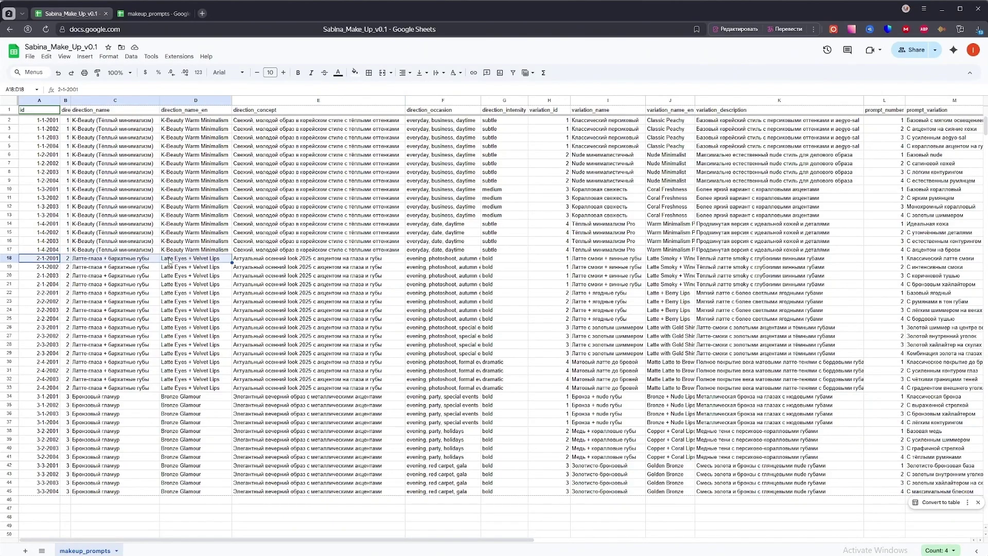
# Match the direction message in the Telegram chat with the direction columns of spreadsheet rows 18 and 19.
pyautogui.hotkey('alt', 'Tab')
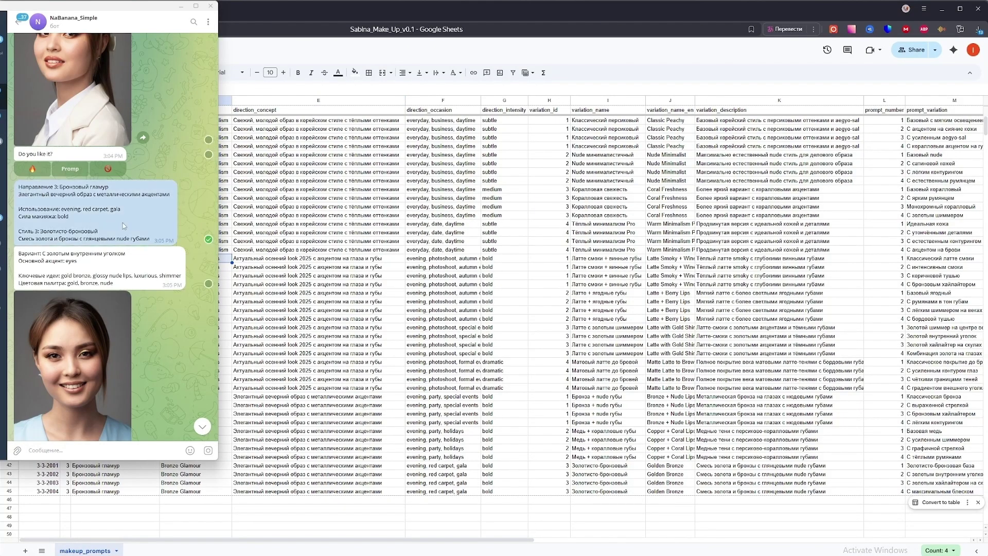
pyautogui.hotkey('alt', 'Tab')
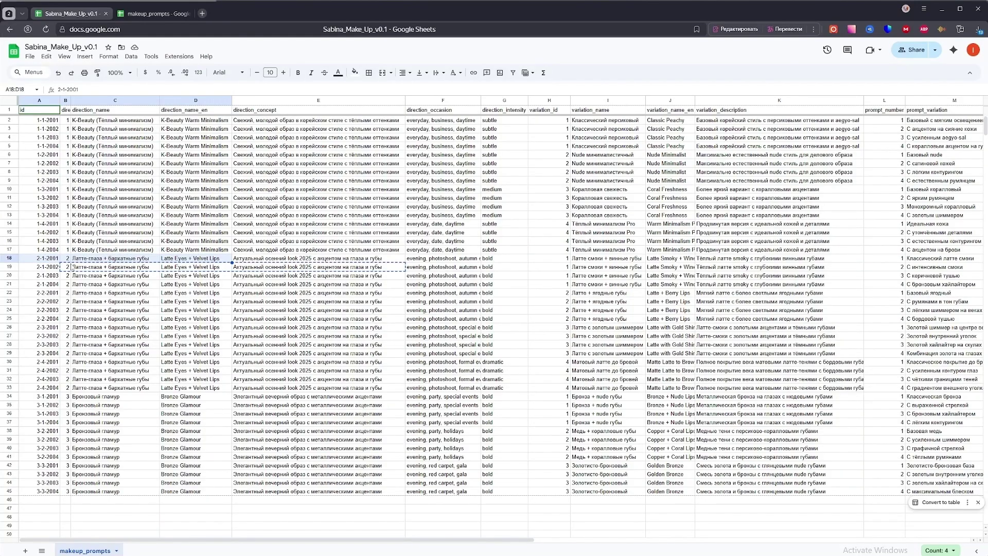
pyautogui.moveTo(42, 267); pyautogui.dragTo(200, 277)
pyautogui.click(169, 268)
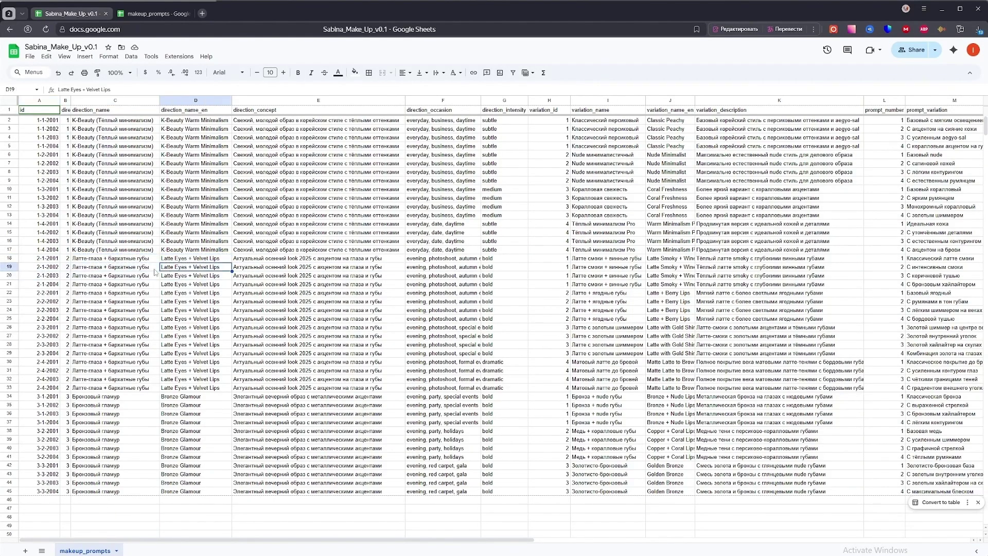
pyautogui.moveTo(48, 260); pyautogui.dragTo(206, 261)
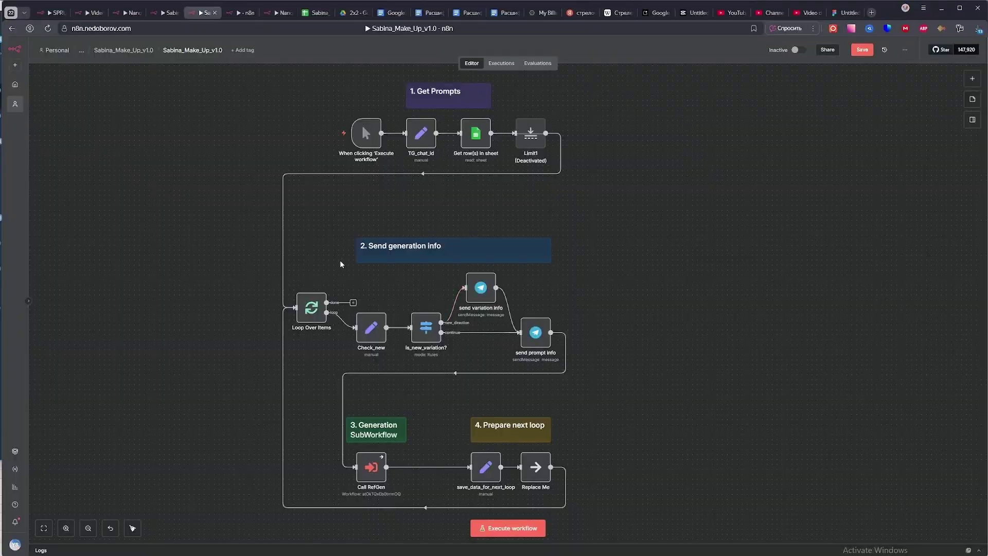
# Inspect the fields set in the save_data_for_next_loop node and the new_direction expression in the Check_new node.
pyautogui.moveTo(334, 264); pyautogui.dragTo(641, 337)
pyautogui.doubleClick(534, 465)
pyautogui.click(54, 46)
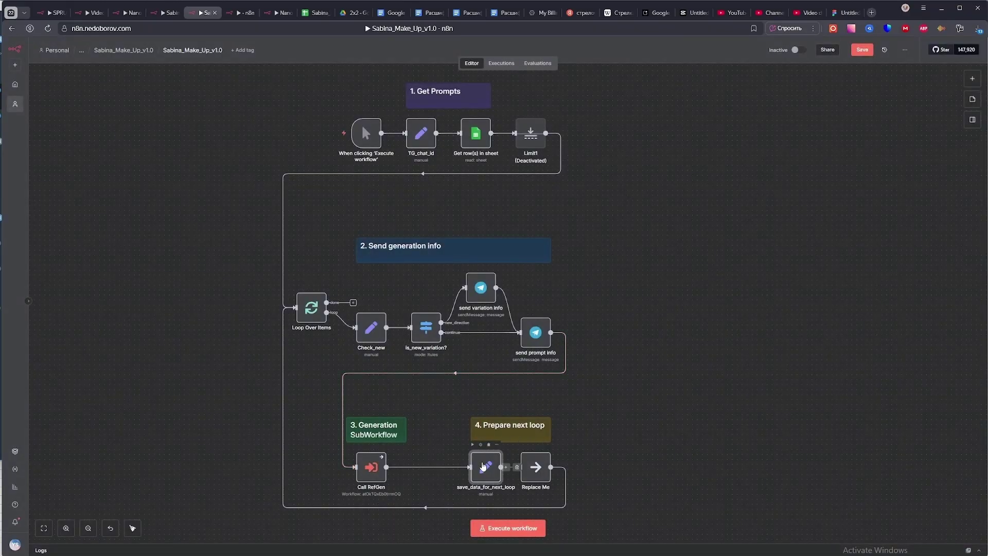
pyautogui.doubleClick(485, 466)
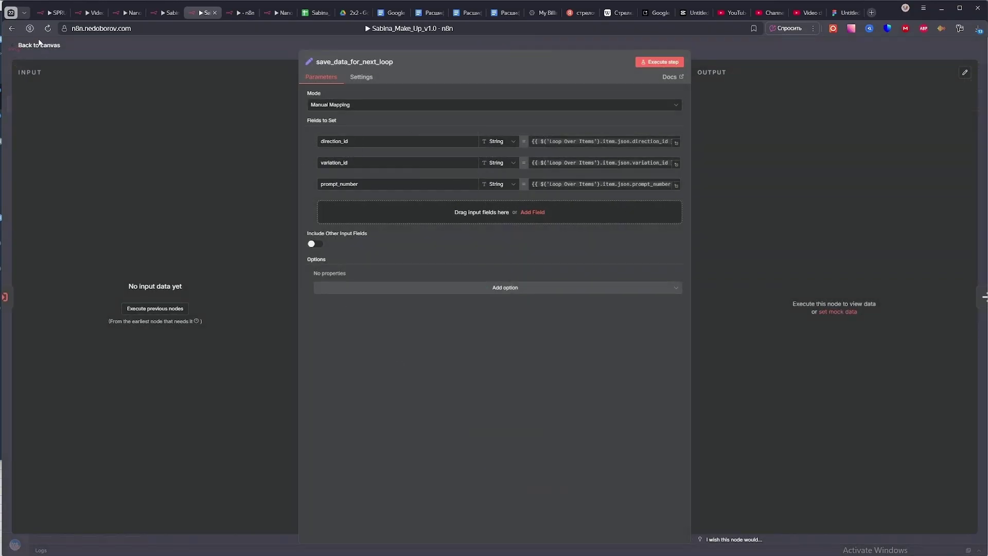
pyautogui.click(36, 44)
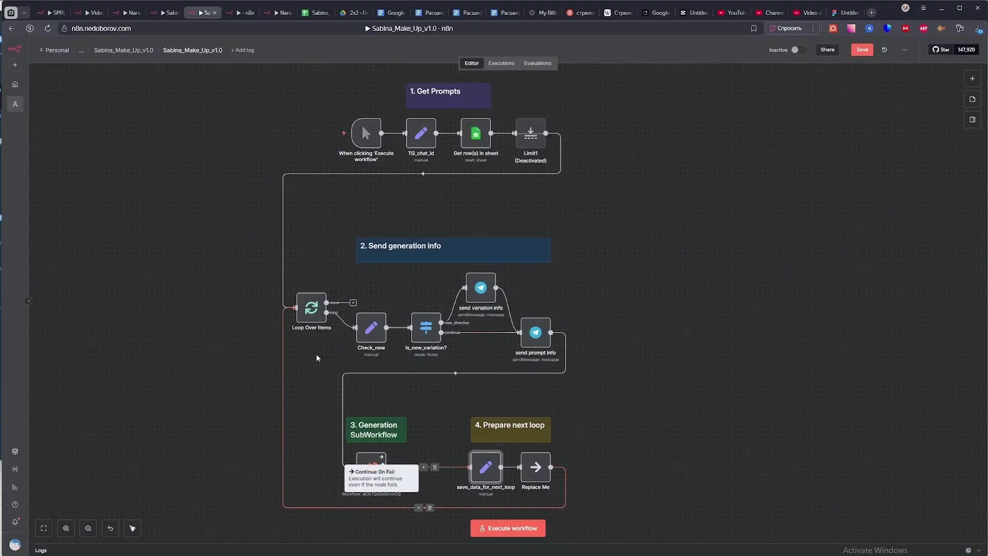
pyautogui.doubleClick(372, 336)
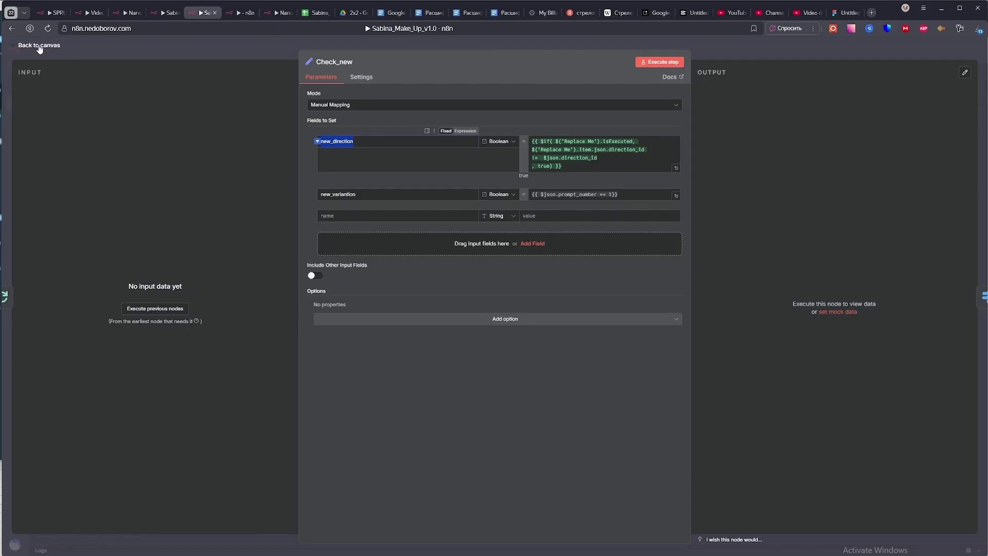
pyautogui.click(40, 46)
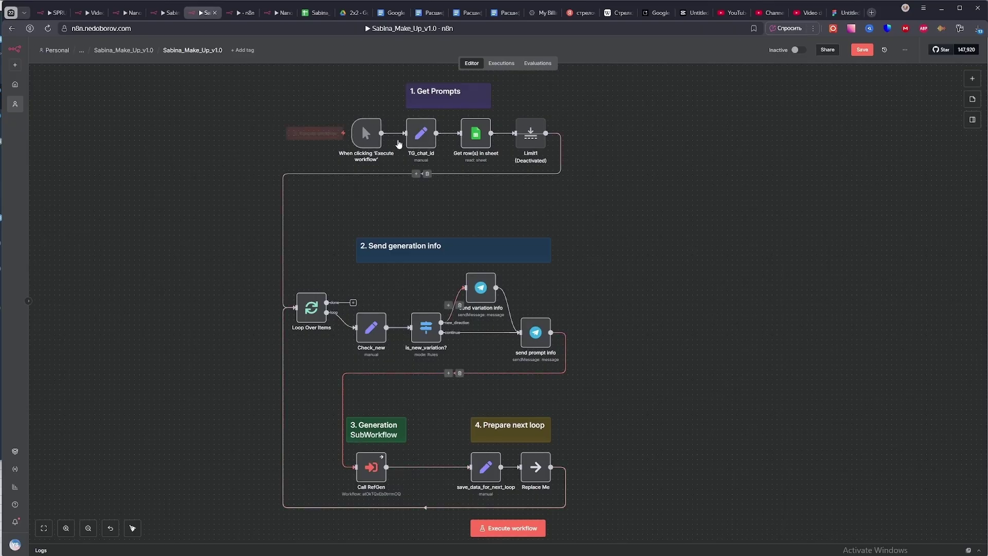
# Review the Telegram chat from the "Медь + коралловые губы" messages and portraits to the "Золотисто-бронзовый" direction message.
pyautogui.hotkey('alt', 'Tab')
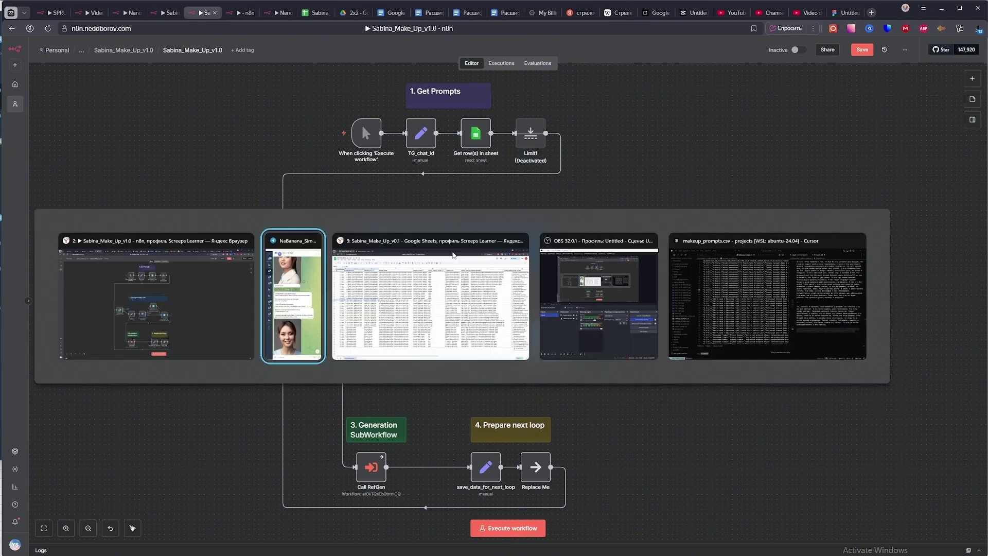
pyautogui.scroll(12, 176, 176)
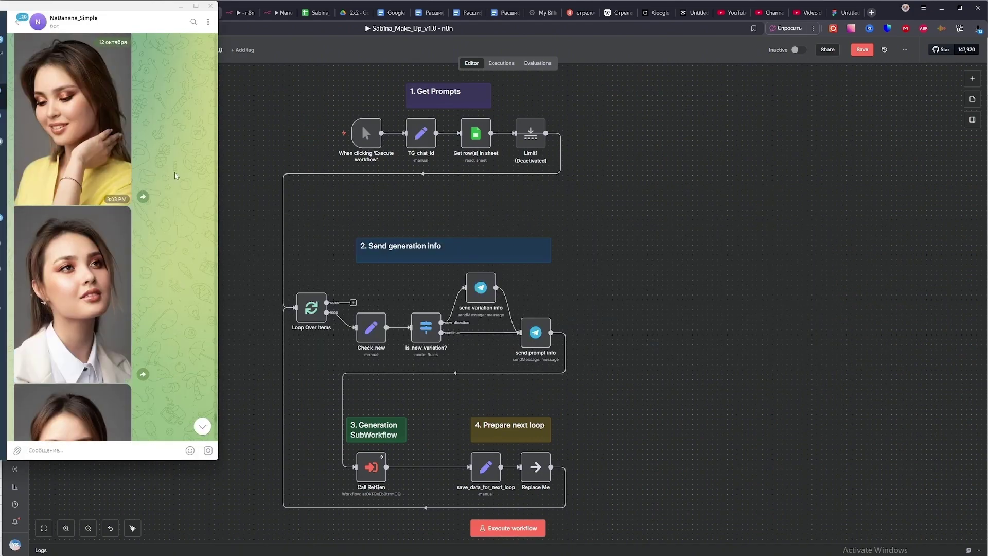
pyautogui.scroll(-6, 72, 190)
pyautogui.scroll(-5, 67, 199)
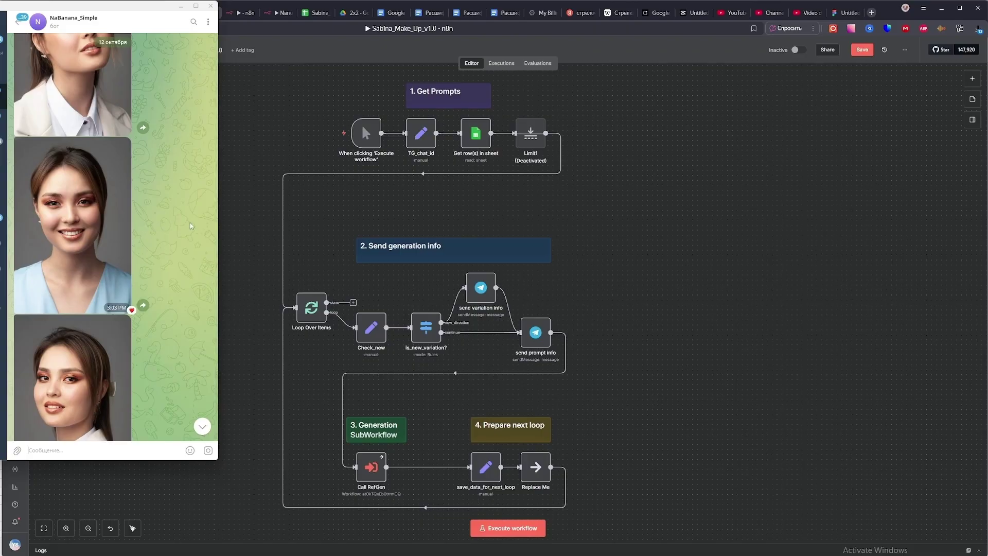
pyautogui.scroll(8, 177, 227)
pyautogui.scroll(-2, 155, 229)
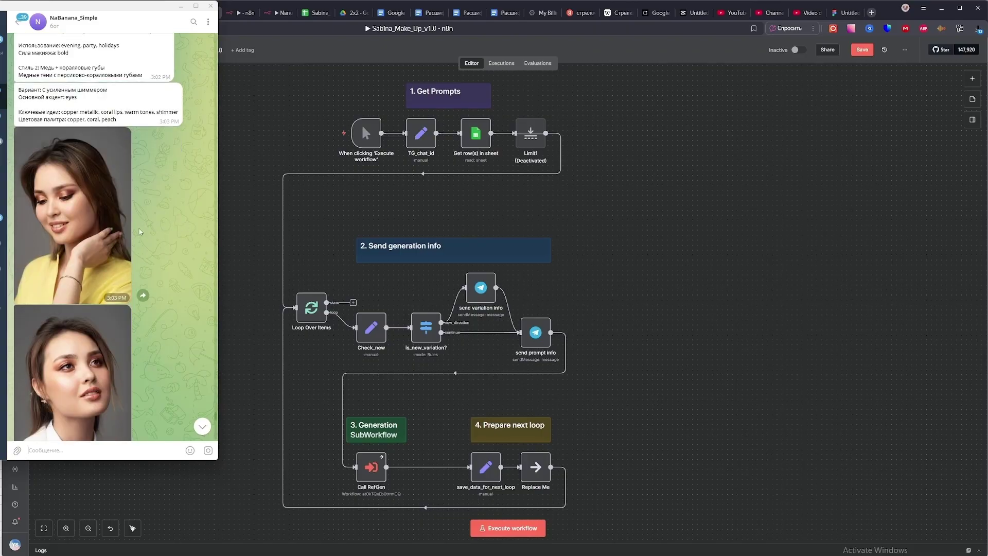
pyautogui.scroll(-10, 61, 191)
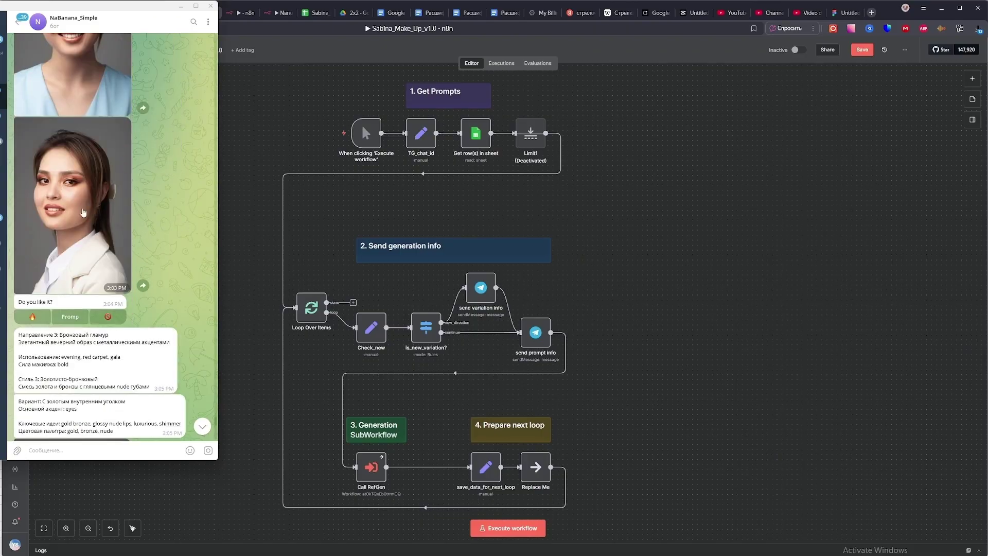
# Select the Call RefGen node in the Generation SubWorkflow section and open the RefGen workflow it calls.
pyautogui.hotkey('alt', 'Tab')
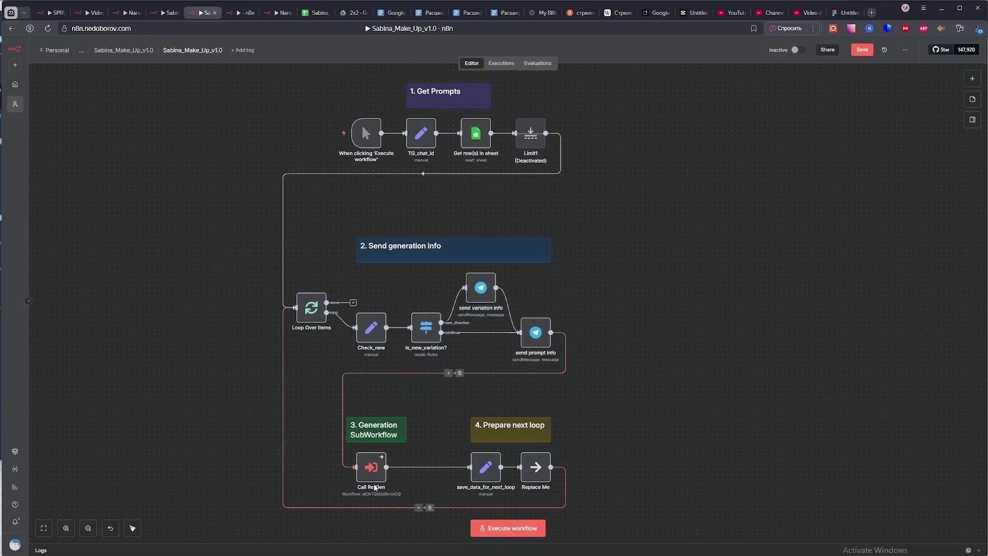
pyautogui.click(372, 475)
pyautogui.moveTo(425, 387); pyautogui.dragTo(437, 366)
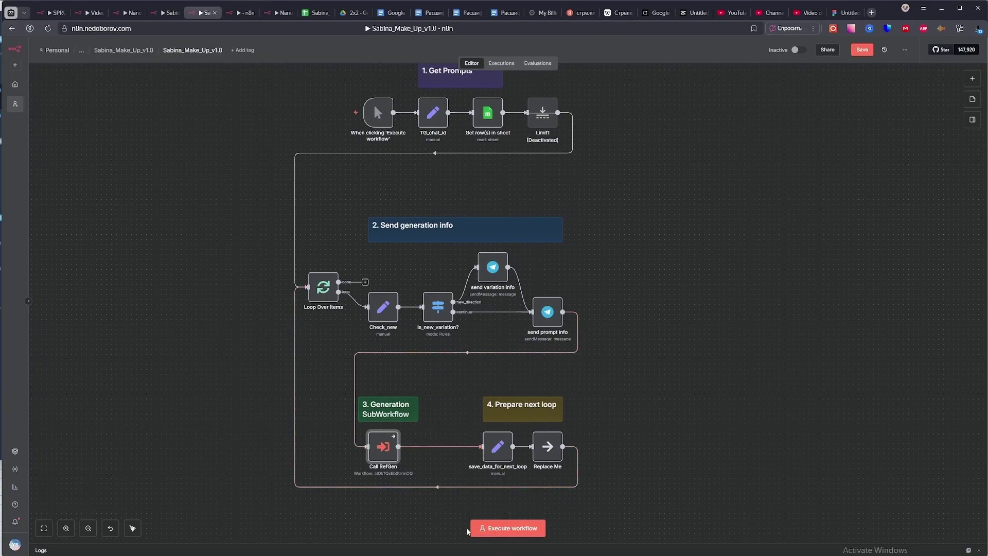
pyautogui.click(239, 11)
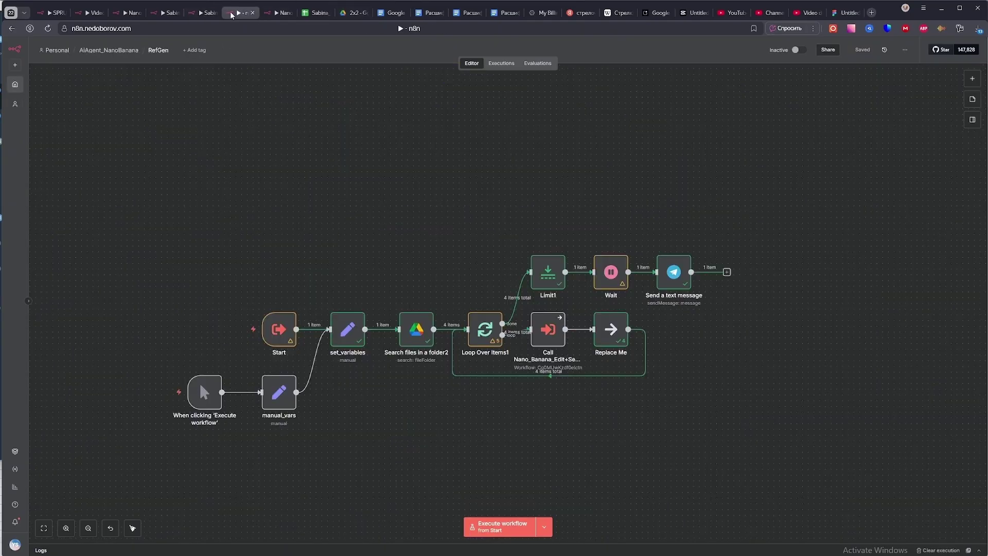
# Check the workflow inputs of the Call RefGen node in Sabina_Make_Up_v1.0 and return to the RefGen workflow.
pyautogui.moveTo(119, 136); pyautogui.dragTo(720, 420)
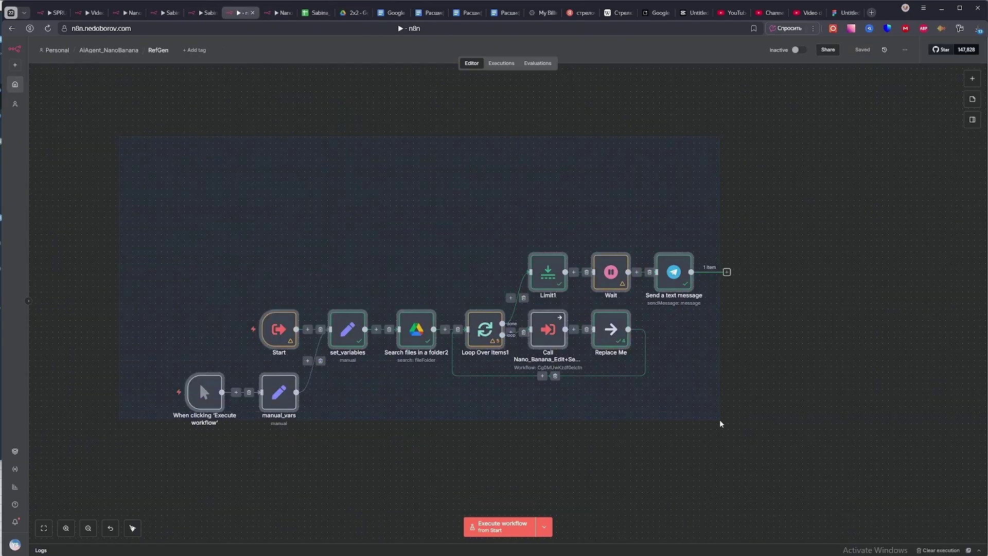
pyautogui.click(192, 15)
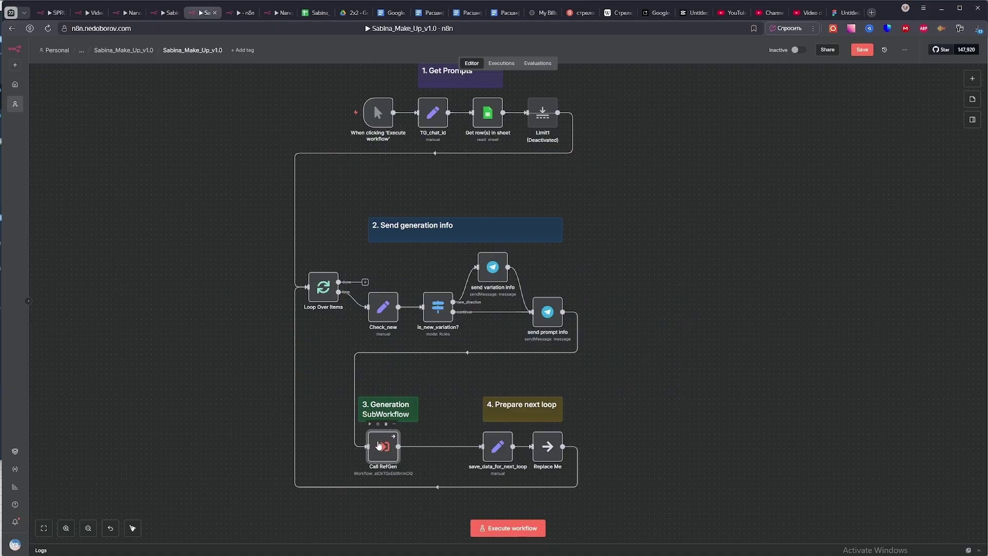
pyautogui.doubleClick(379, 445)
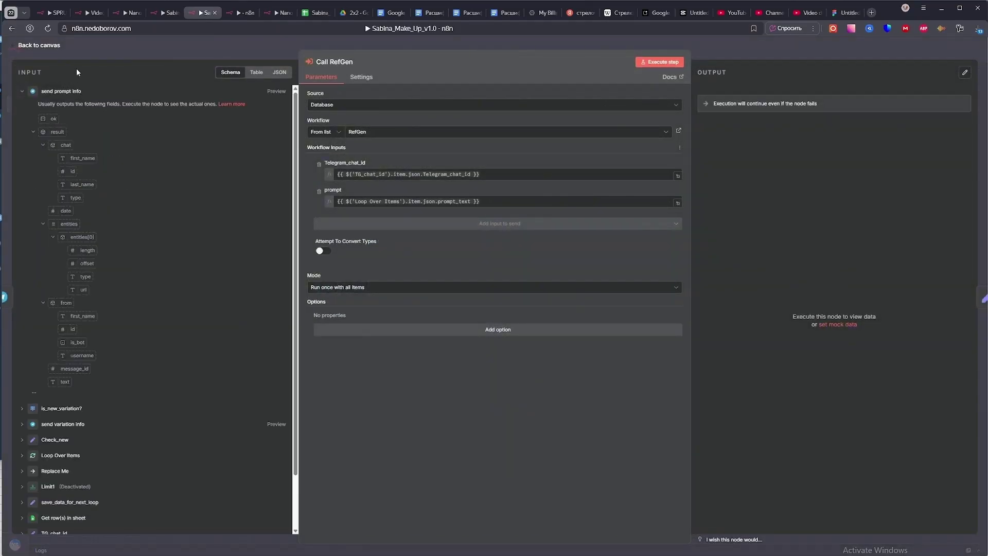
pyautogui.click(38, 46)
pyautogui.click(232, 19)
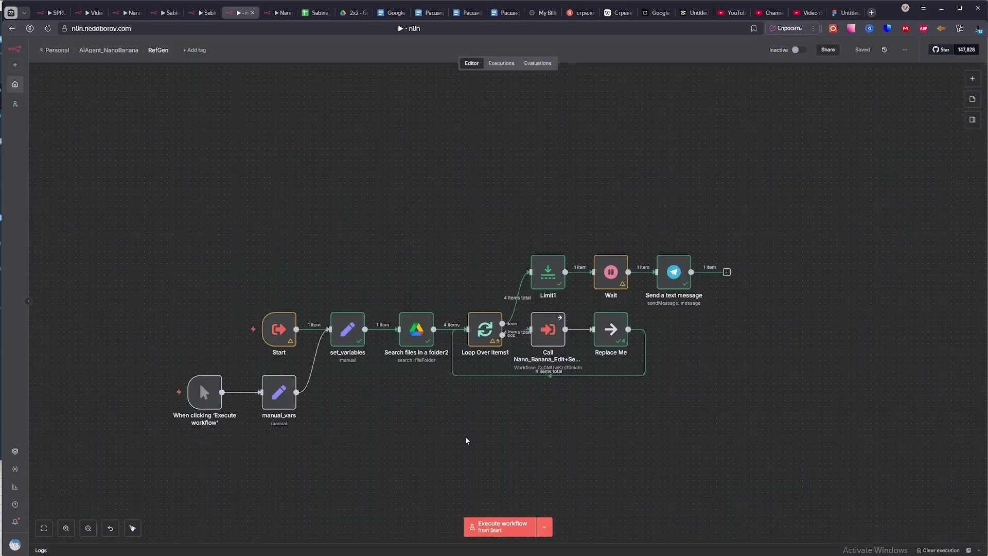
# Inspect the workflow inputs of the Call Nano_Banana_Edit+Send_to_TG node and the interval settings of the Wait node.
pyautogui.click(558, 319)
pyautogui.click(241, 13)
pyautogui.doubleClick(548, 330)
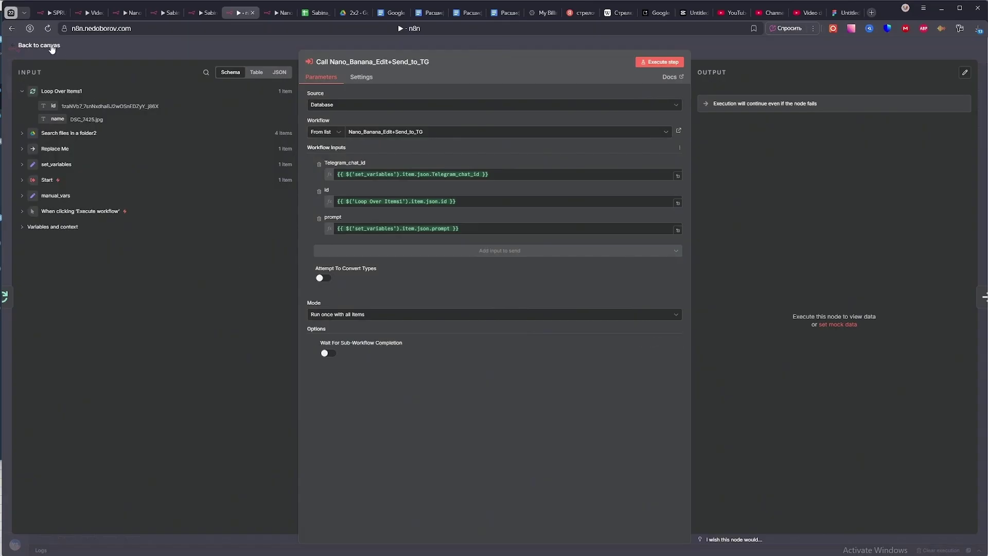
pyautogui.click(37, 45)
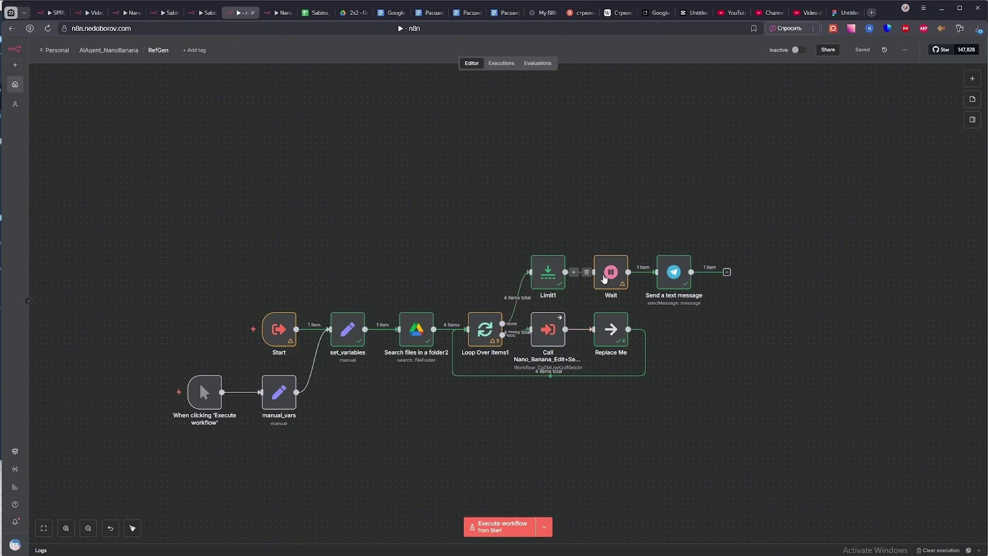
pyautogui.doubleClick(618, 281)
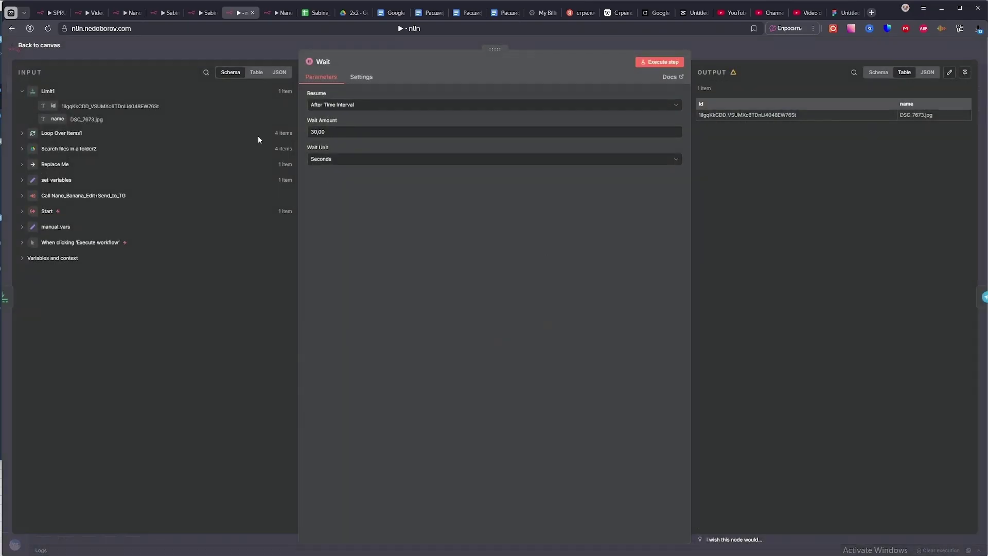
pyautogui.click(37, 46)
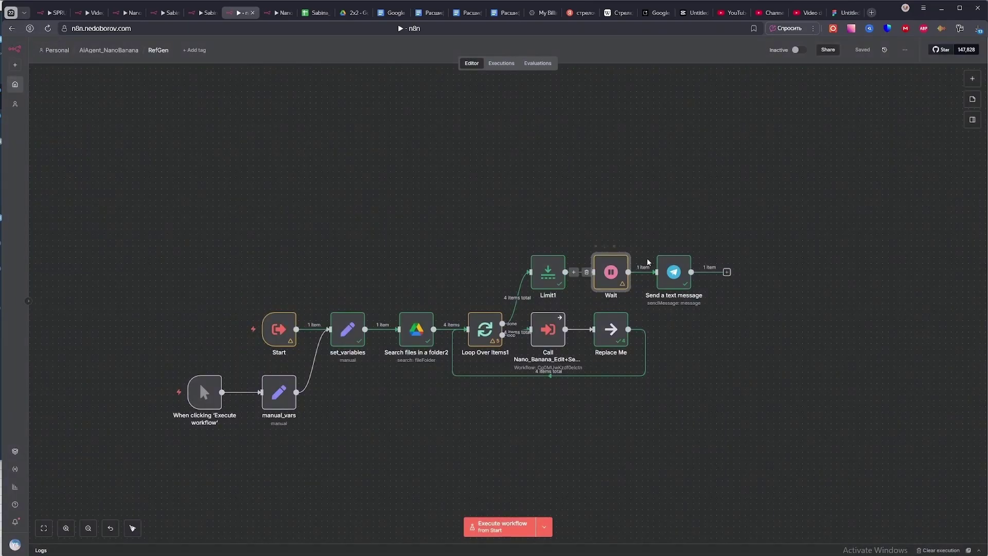
# Switch to the Telegram chat and examine the reaction and prompt options under the "Do you like it?" message.
pyautogui.hotkey('alt', 'Tab')
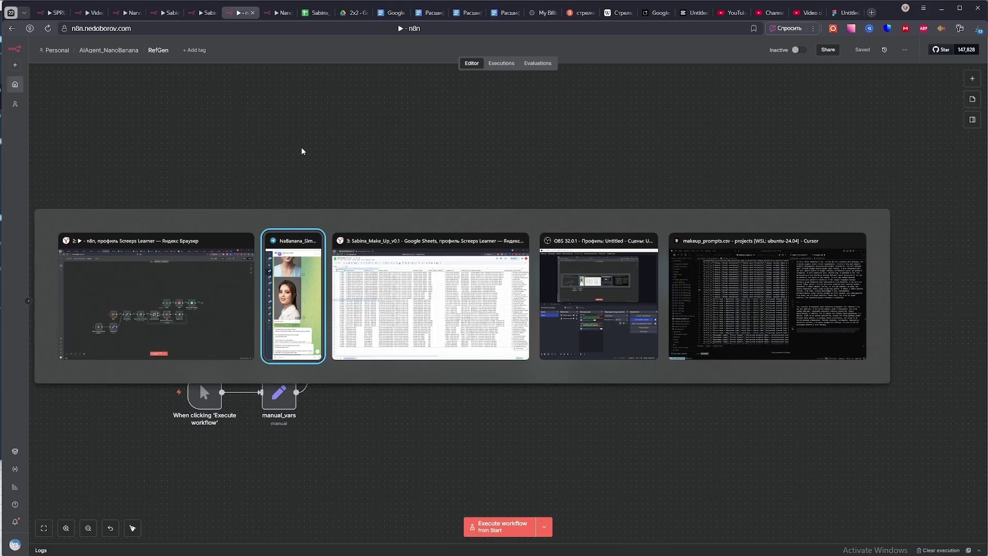
pyautogui.scroll(-1, 63, 294)
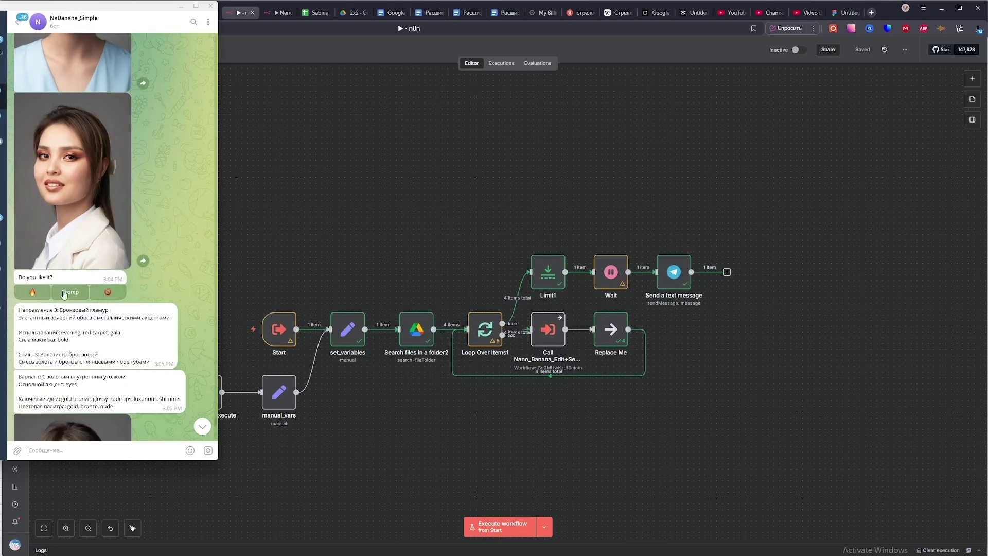
pyautogui.click(37, 297)
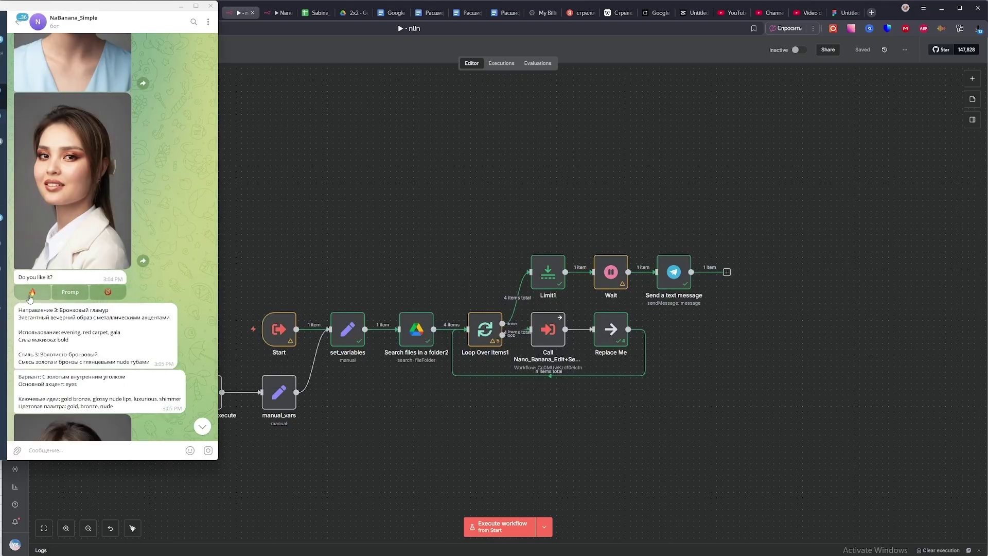
pyautogui.scroll(12, 72, 225)
pyautogui.scroll(-11, 71, 232)
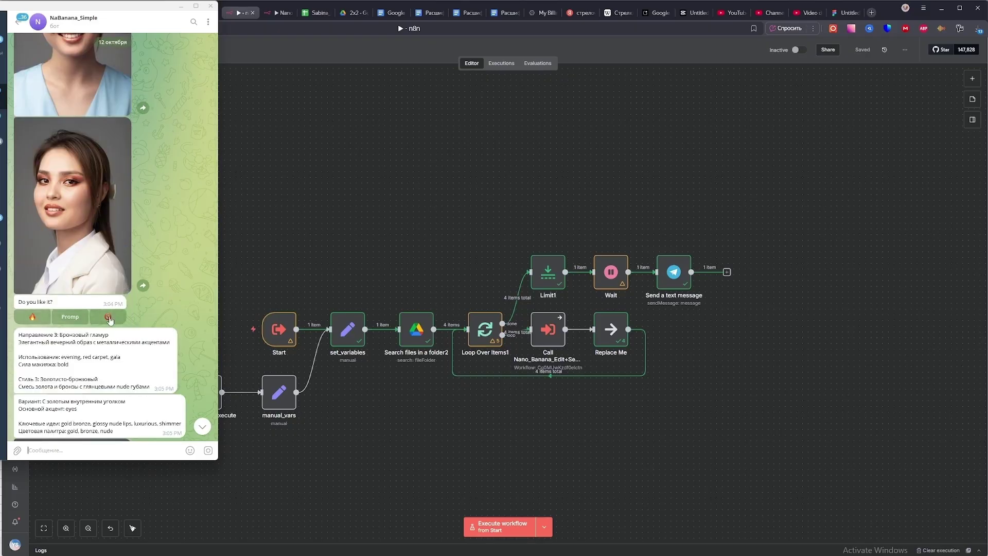
pyautogui.click(32, 319)
pyautogui.click(278, 169)
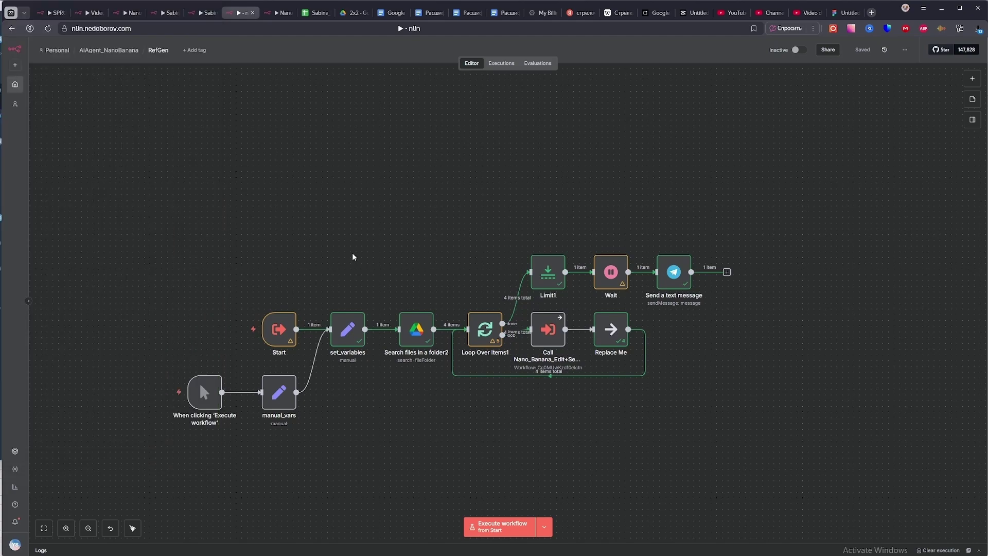
# Review the Telegram portraits and feedback messages from "Медь + коралловые губы" through "Золотисто-бронзовый", and return to RefGen.
pyautogui.hotkey('alt', 'Tab')
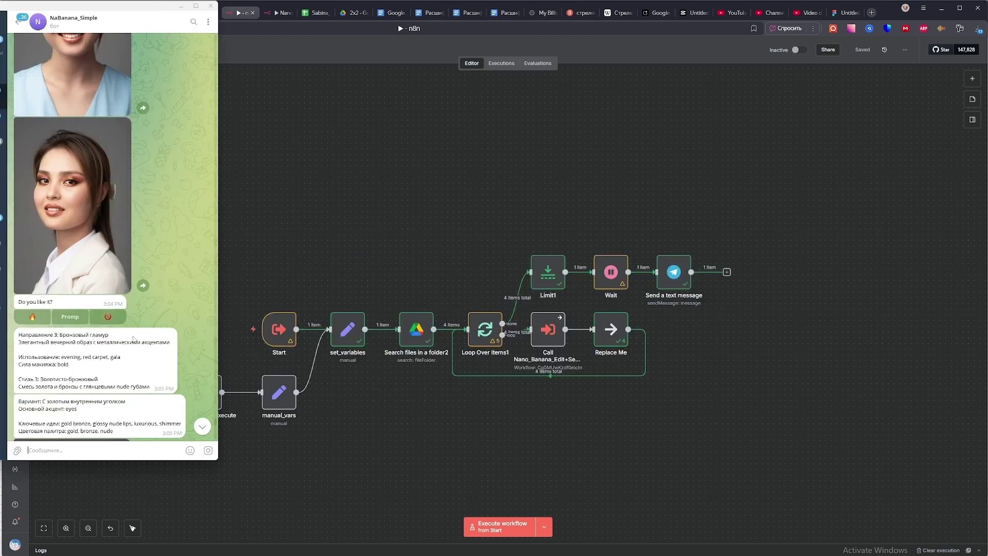
pyautogui.scroll(15, 157, 211)
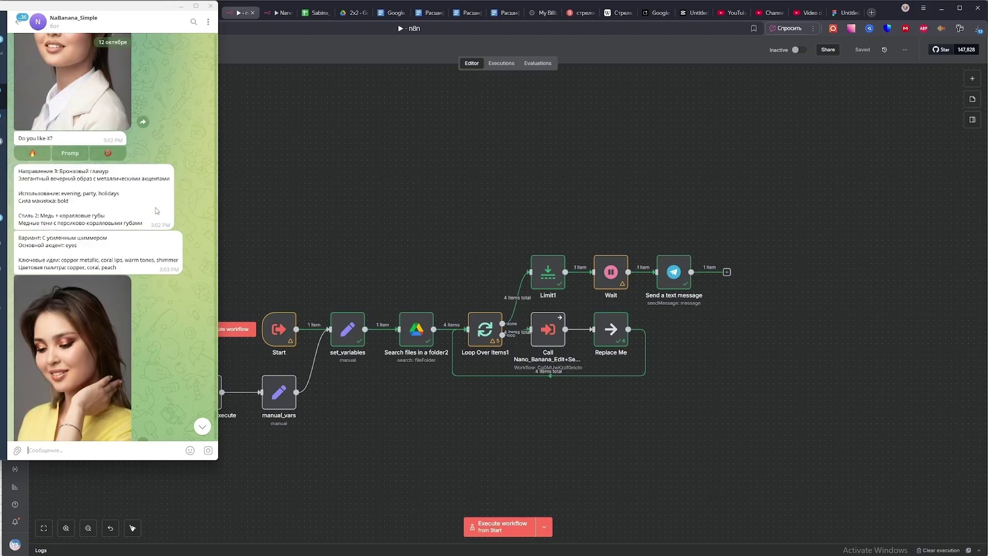
pyautogui.scroll(-3, 157, 211)
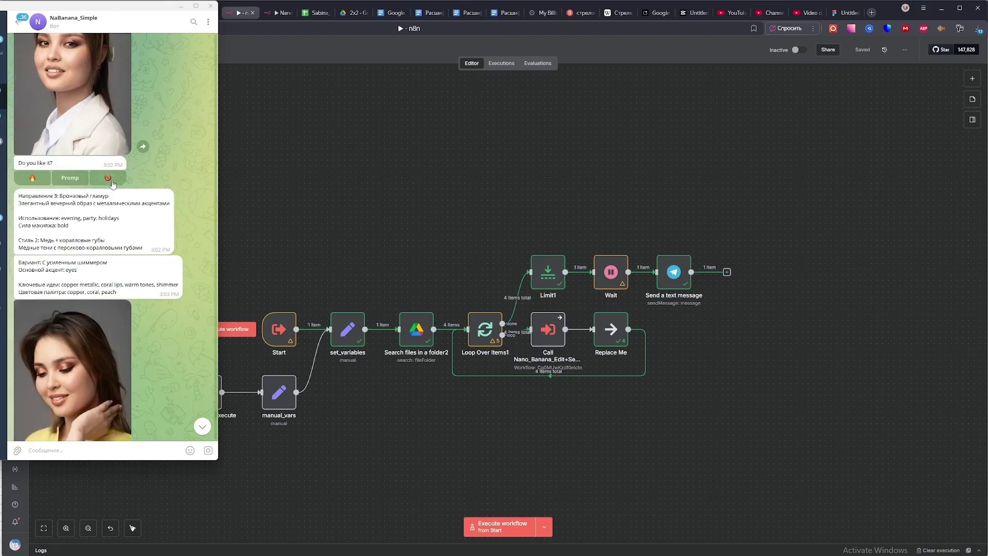
pyautogui.scroll(2, 115, 190)
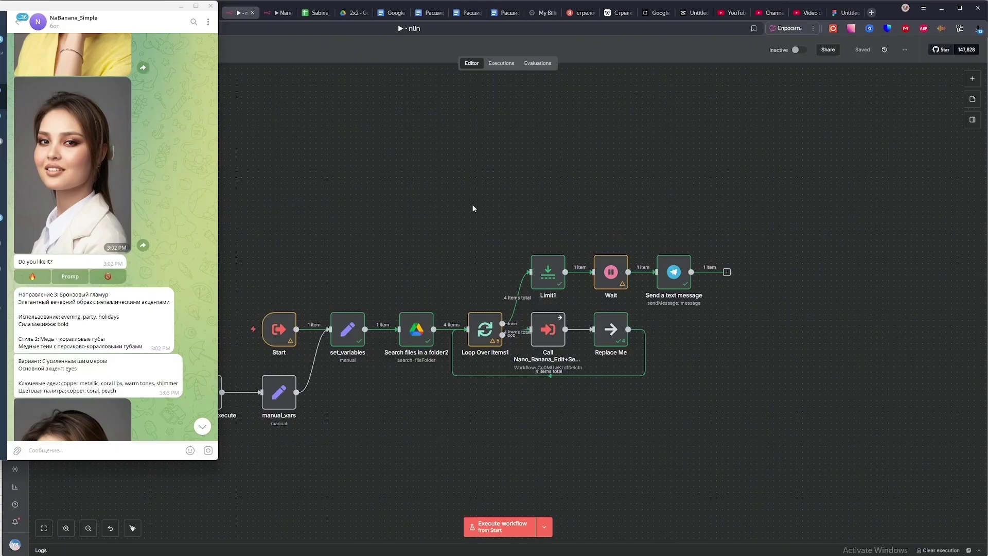
pyautogui.scroll(-15, 188, 256)
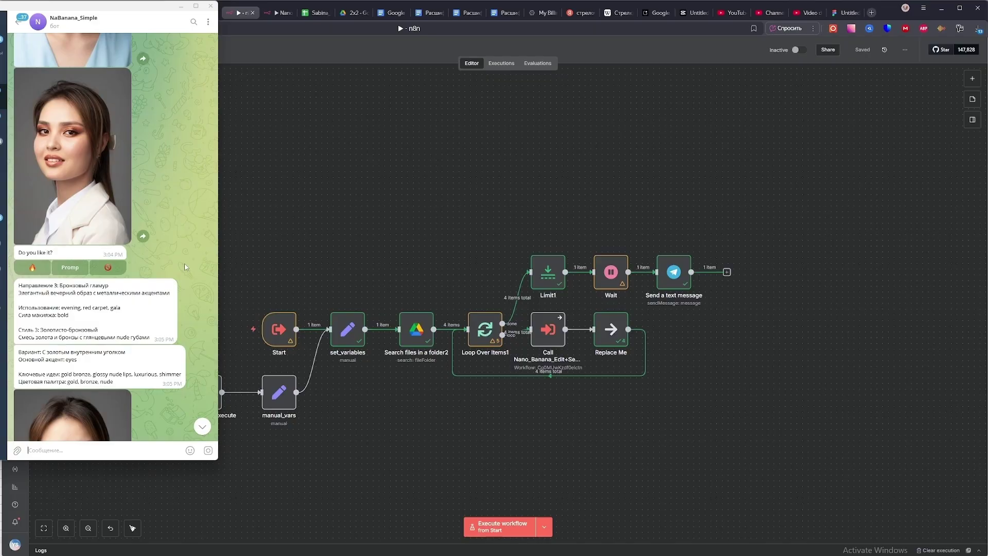
pyautogui.scroll(-5, 186, 266)
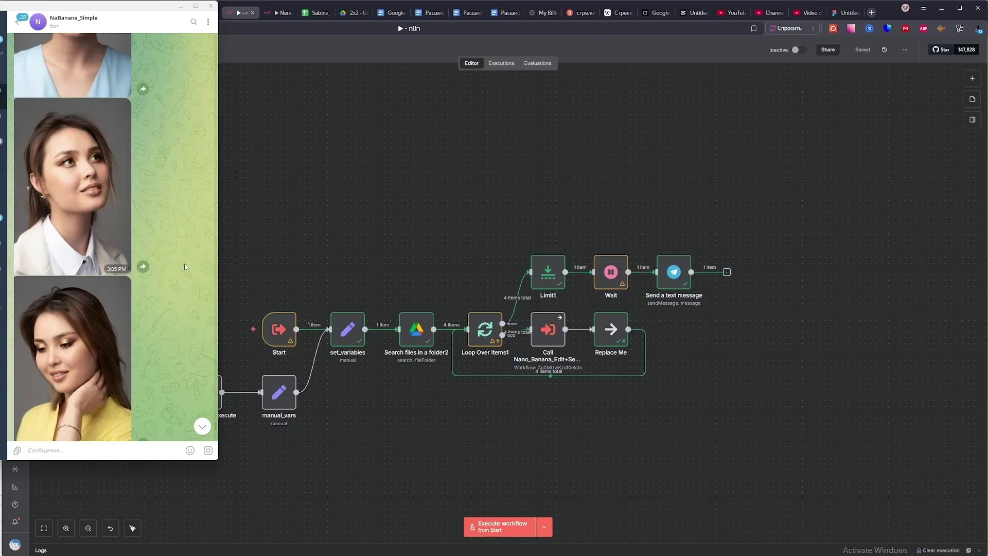
pyautogui.scroll(-3, 186, 266)
pyautogui.click(239, 249)
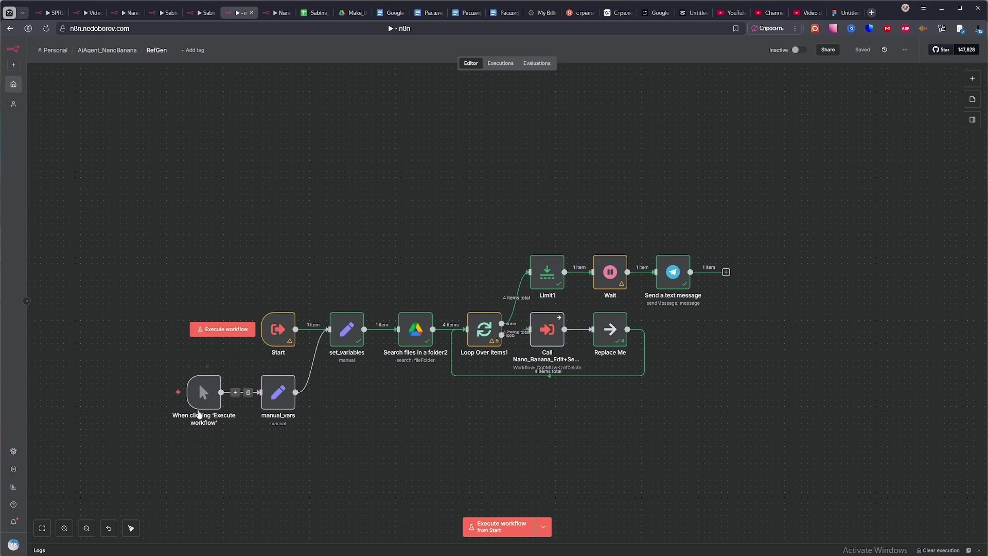
# Examine RefGen's manual trigger branch, its execution start options and the manual_vars fields, comparing it with the parent workflow's Call RefGen node.
pyautogui.moveTo(164, 456); pyautogui.dragTo(327, 356)
pyautogui.click(334, 377)
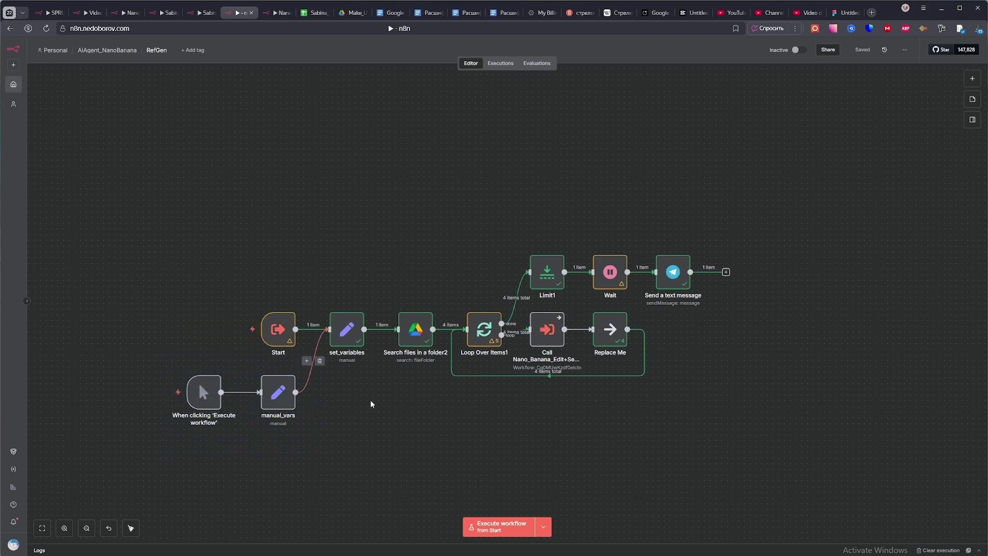
pyautogui.click(543, 527)
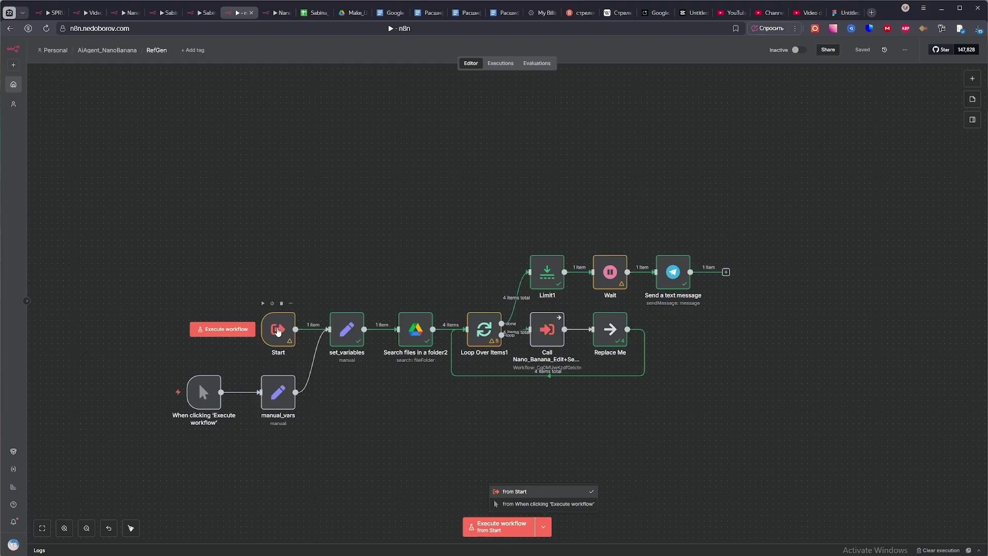
pyautogui.click(202, 14)
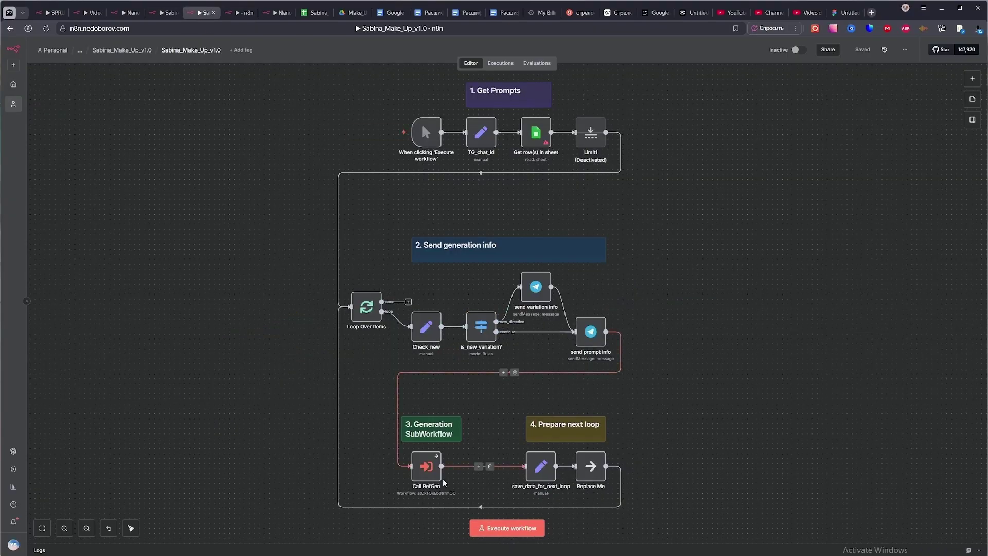
pyautogui.click(239, 12)
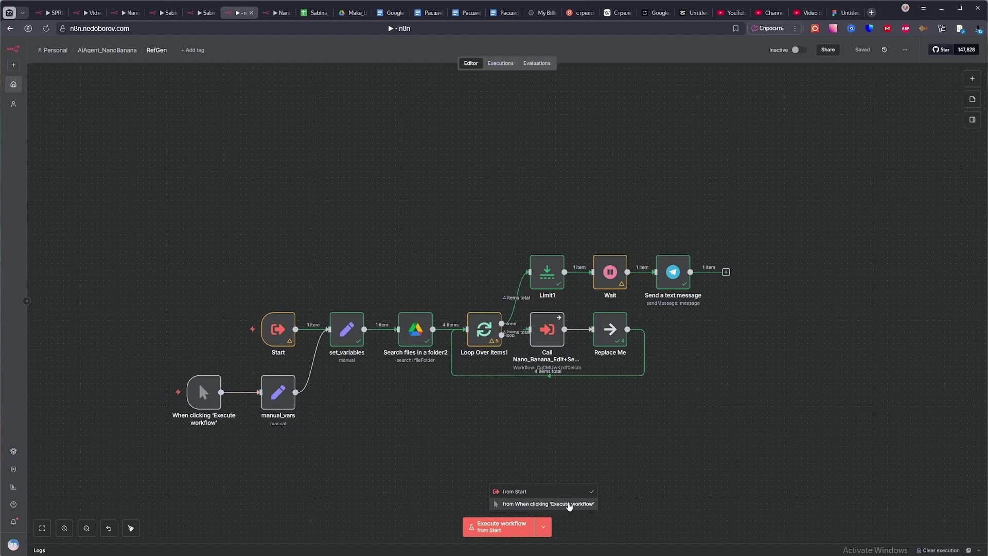
pyautogui.doubleClick(278, 392)
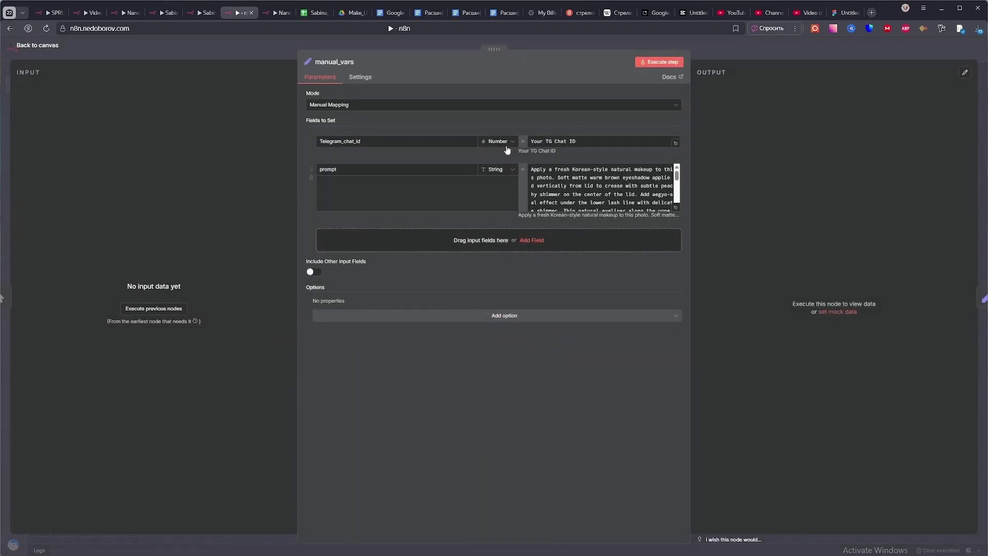
pyautogui.click(17, 46)
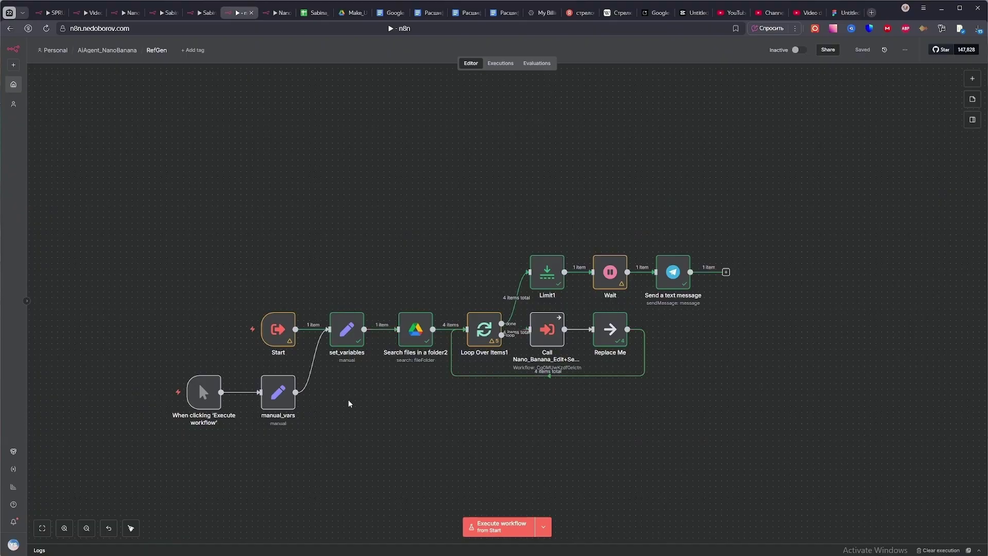
# View the source photos in Google Drive's Make_Up folder, starting with DSC_7425.jpg, and return to the RefGen workflow's file search and loop nodes.
pyautogui.click(417, 335)
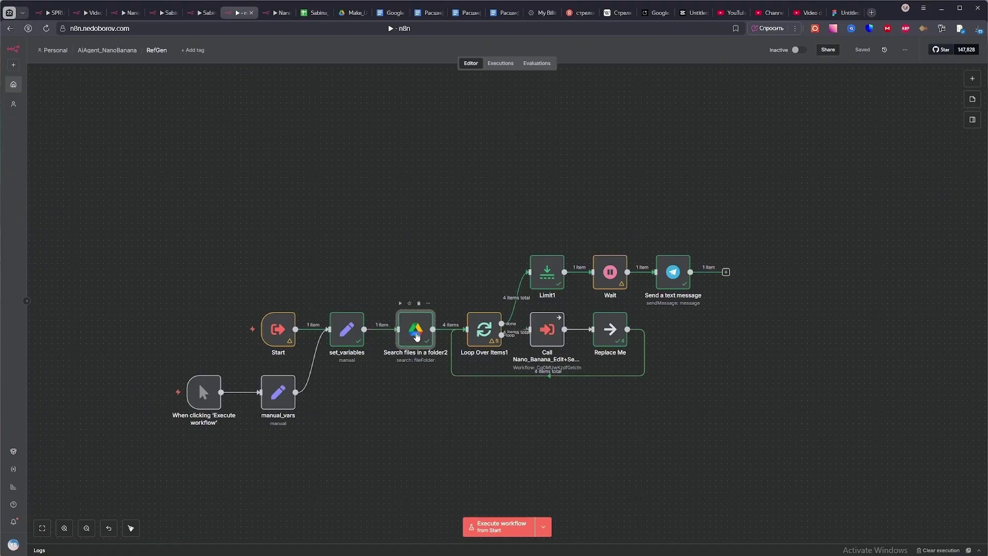
pyautogui.click(349, 14)
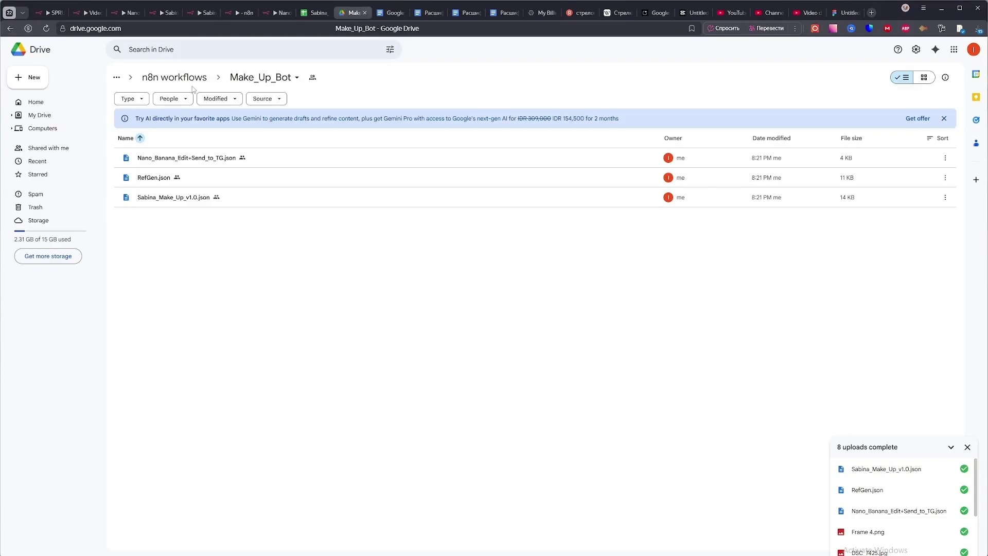
pyautogui.click(40, 115)
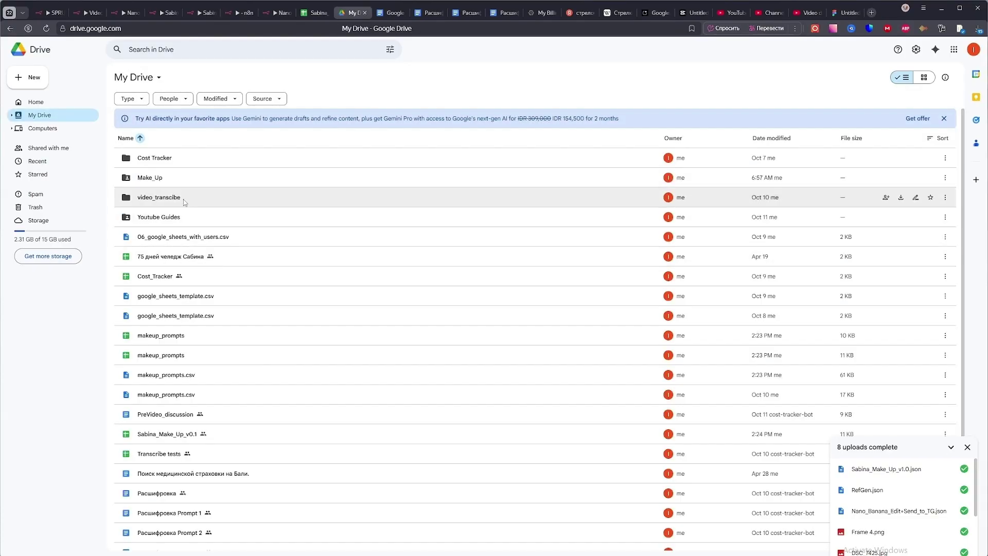
pyautogui.click(181, 184)
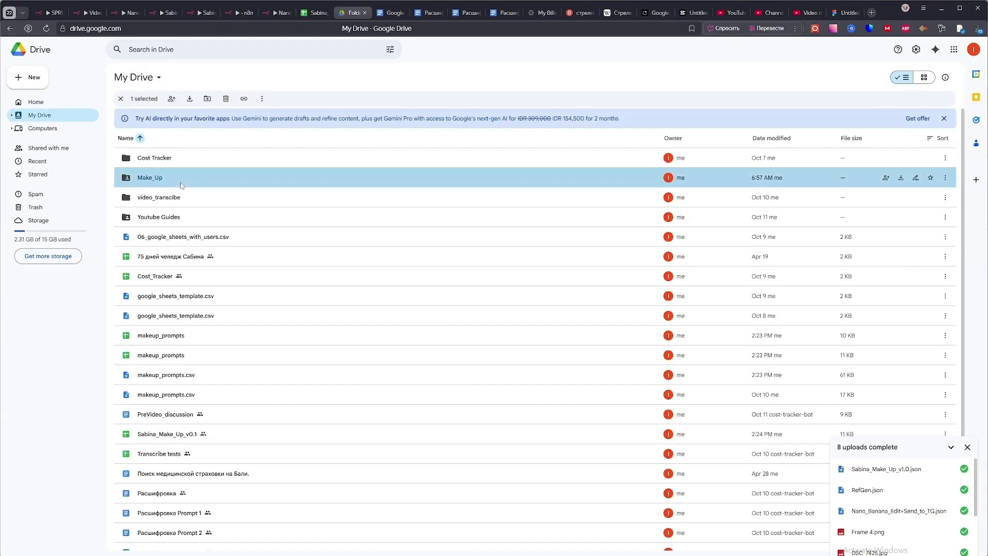
pyautogui.doubleClick(181, 185)
pyautogui.doubleClick(175, 182)
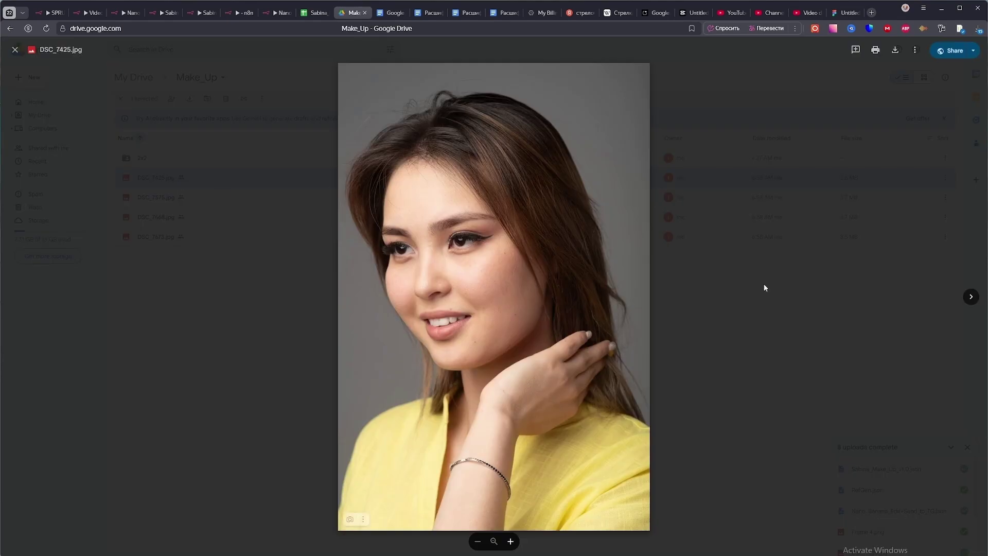
pyautogui.click(971, 297)
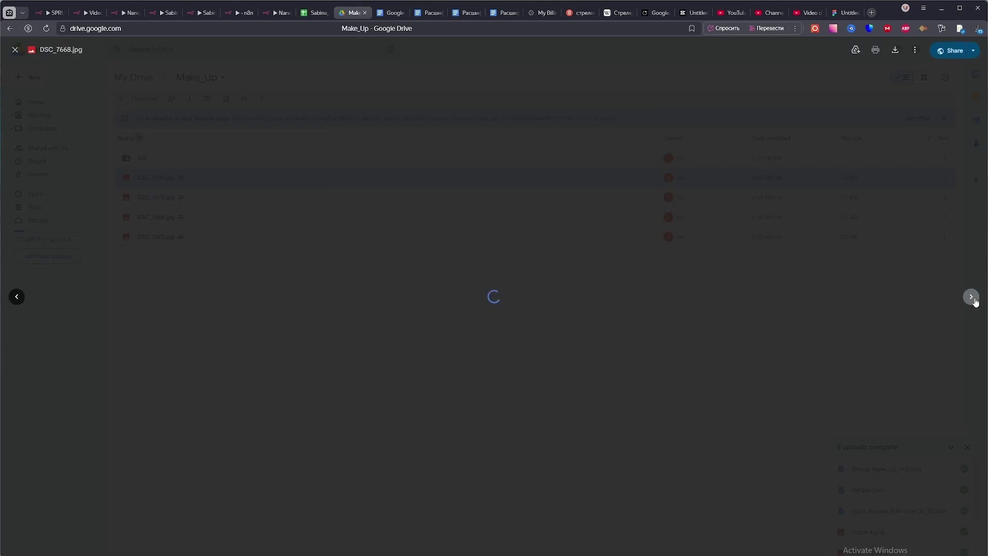
pyautogui.click(235, 14)
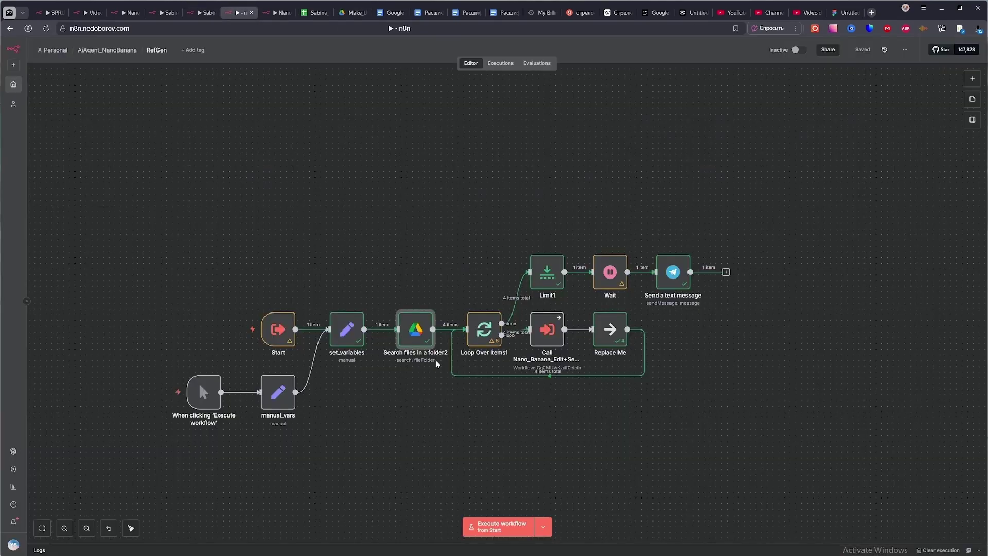
pyautogui.moveTo(446, 325)
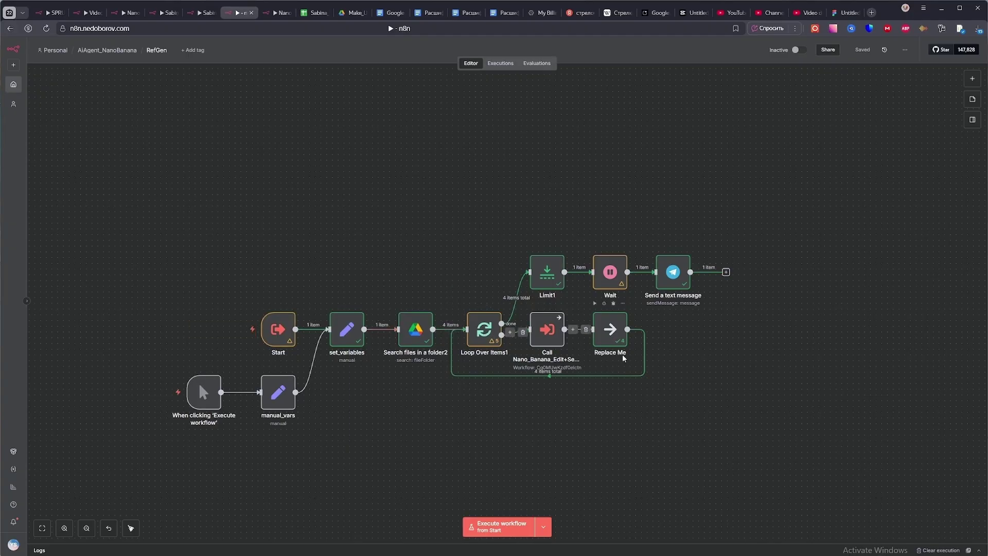
pyautogui.moveTo(286, 338)
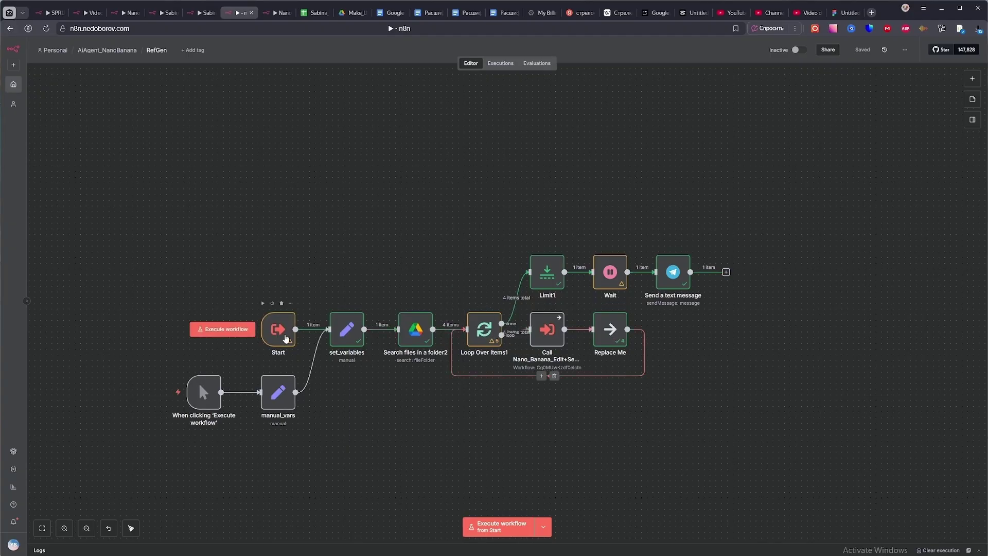
# Compare the parent makeup workflow's prompt loop and generation sections with the RefGen subworkflow.
pyautogui.click(200, 12)
pyautogui.moveTo(537, 133)
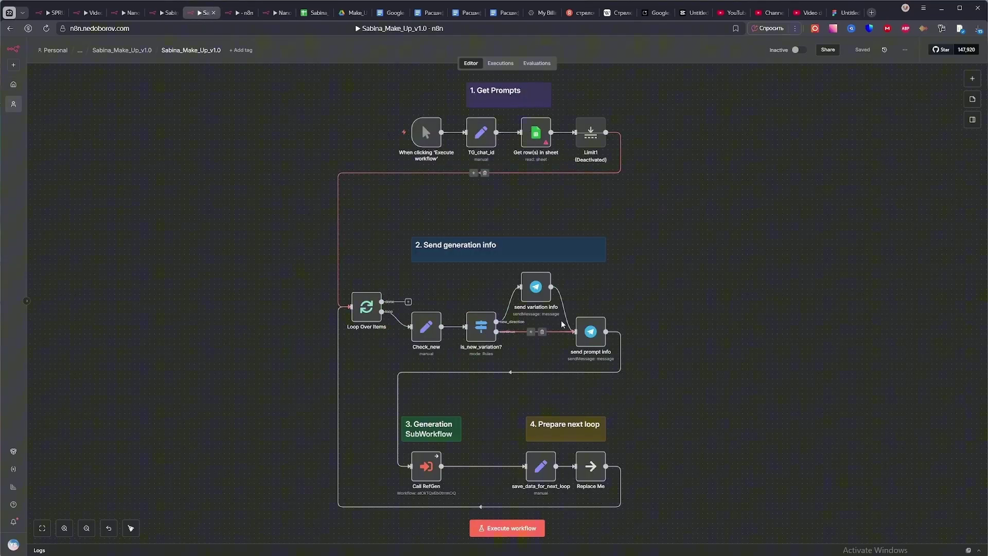
pyautogui.click(241, 14)
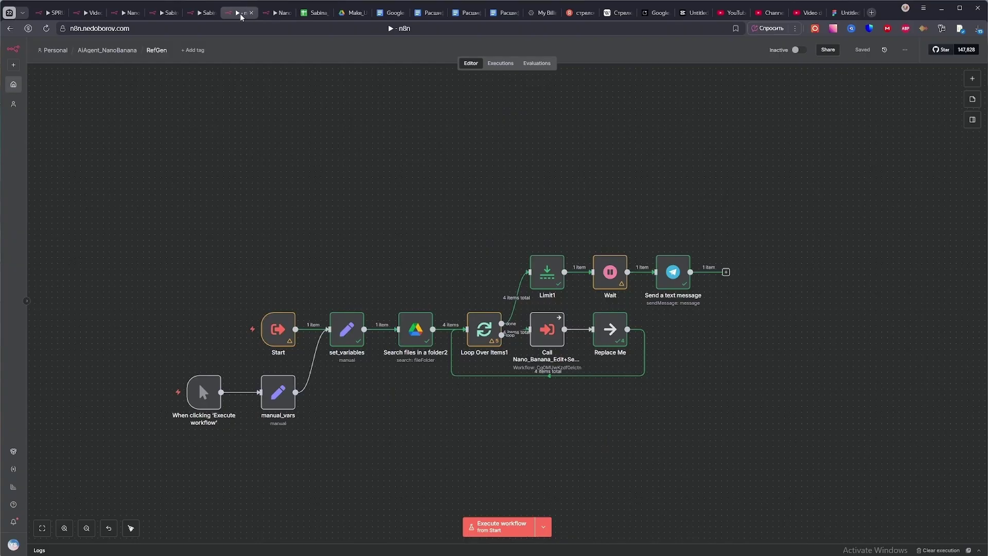
pyautogui.click(202, 12)
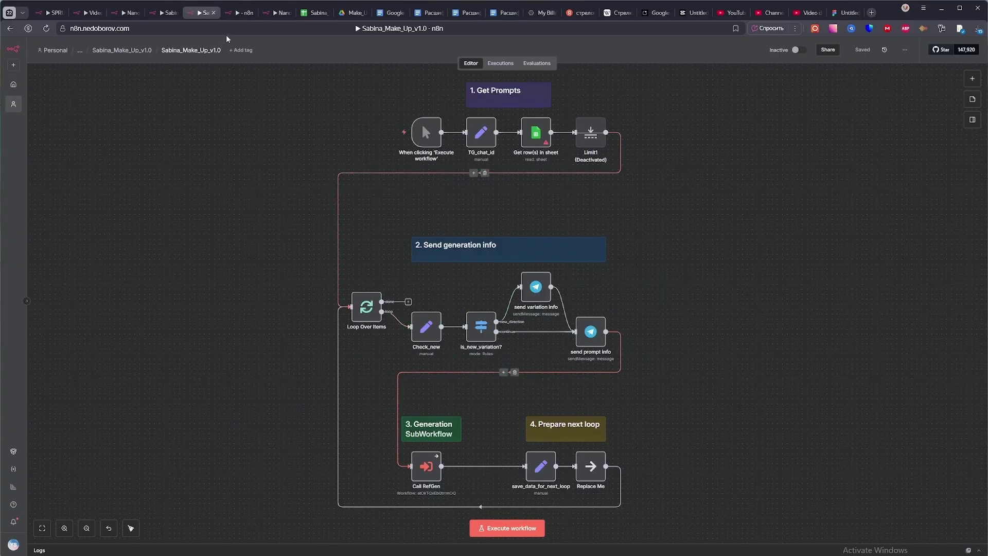
pyautogui.click(240, 12)
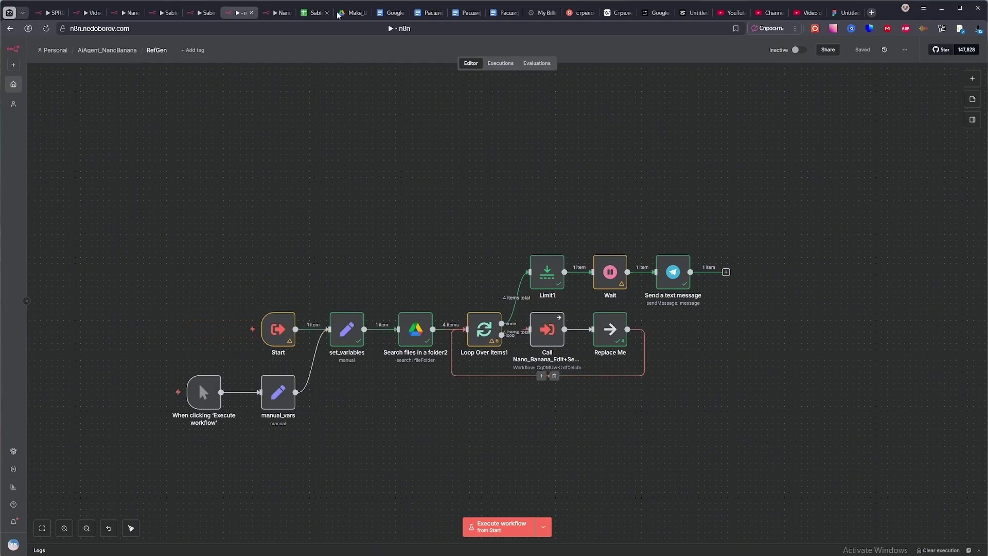
# Review the Telegram portraits of the "Золотисто-бронзовый" style, from its "С золотым внутренним уголком" description through the last photo, and return to RefGen.
pyautogui.hotkey('alt', 'Tab')
pyautogui.press('Tab')
pyautogui.press('Tab')
pyautogui.scroll(3, 184, 312)
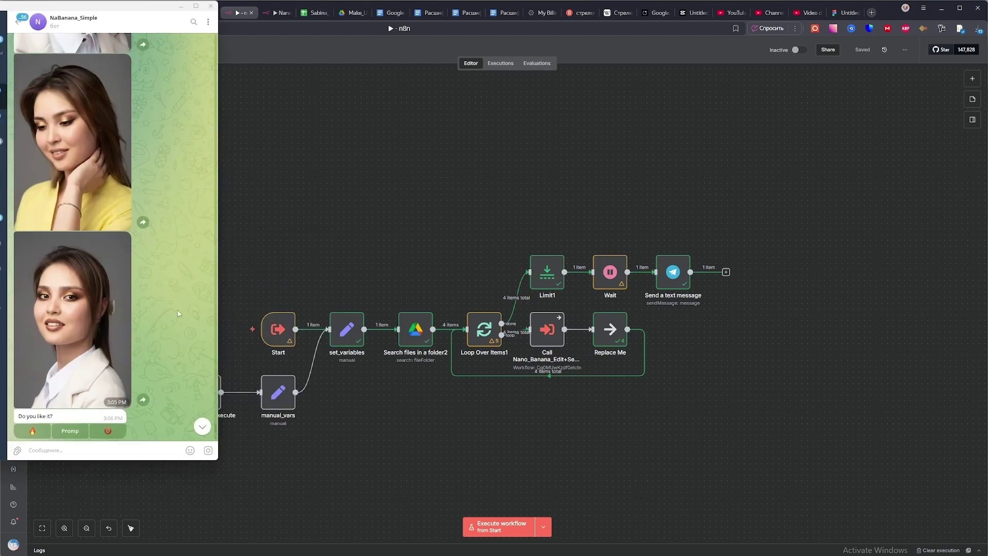
pyautogui.scroll(2, 184, 312)
pyautogui.scroll(-6, 78, 183)
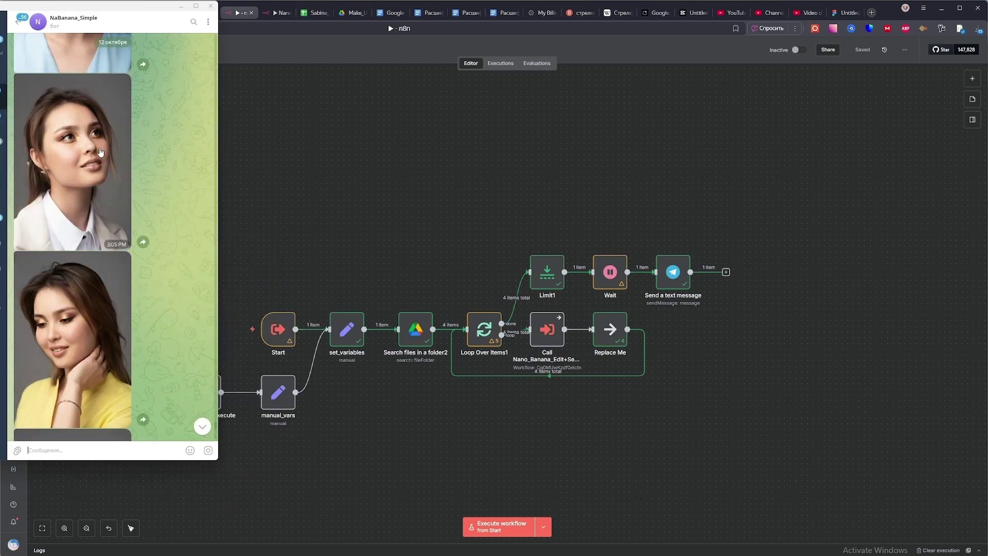
pyautogui.scroll(-1, 79, 183)
pyautogui.scroll(6, 88, 206)
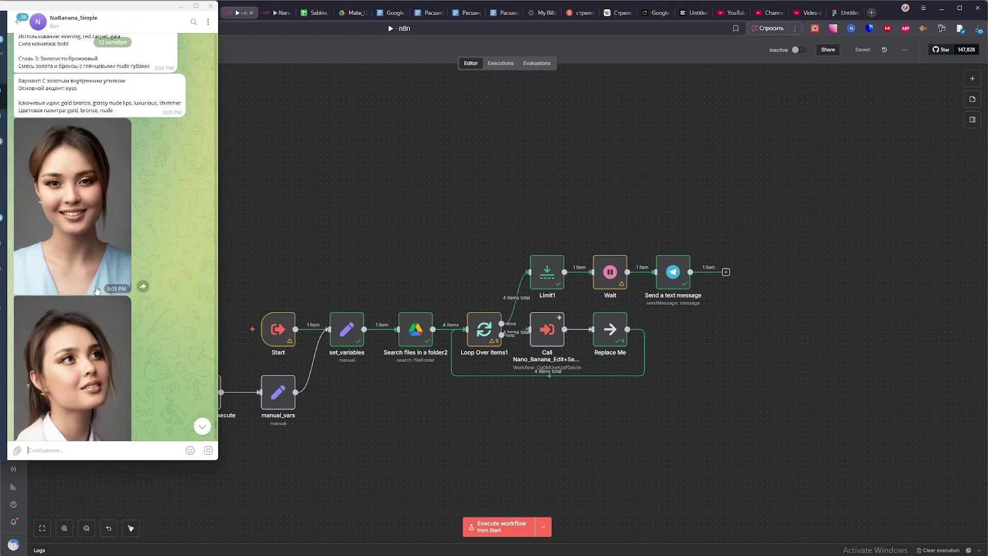
pyautogui.scroll(-3, 107, 238)
pyautogui.scroll(-5, 107, 247)
pyautogui.click(432, 188)
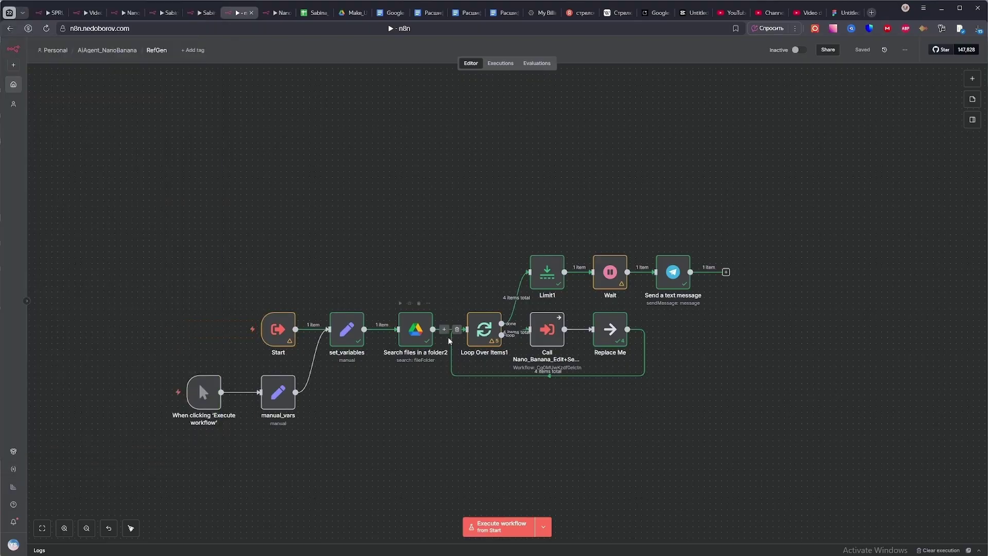
# View the Nano_Banana_Edit+Send_to_TG subworkflow, and inspect the workflow inputs passed by RefGen's Call Nano_Banana_Edit+Send_to_TG node.
pyautogui.click(278, 13)
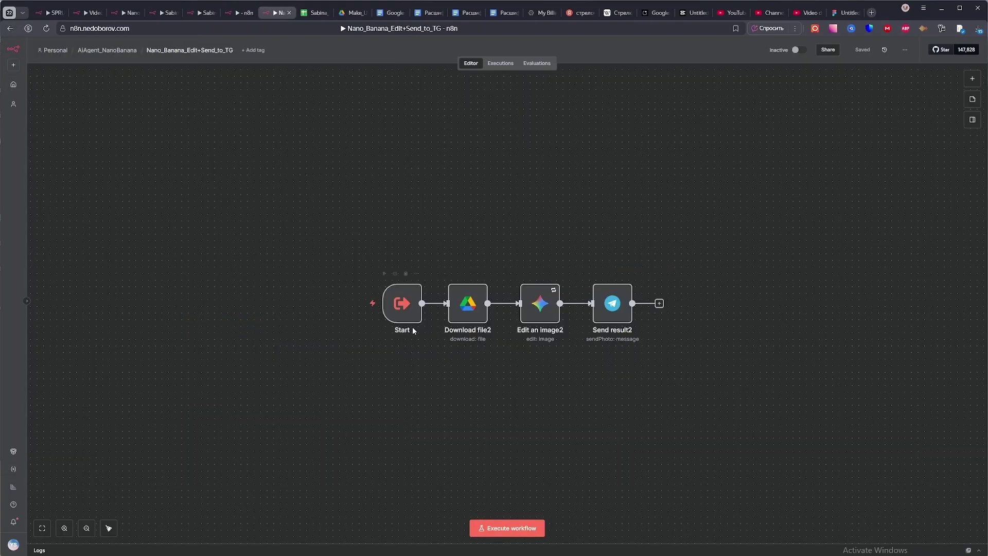
pyautogui.click(467, 304)
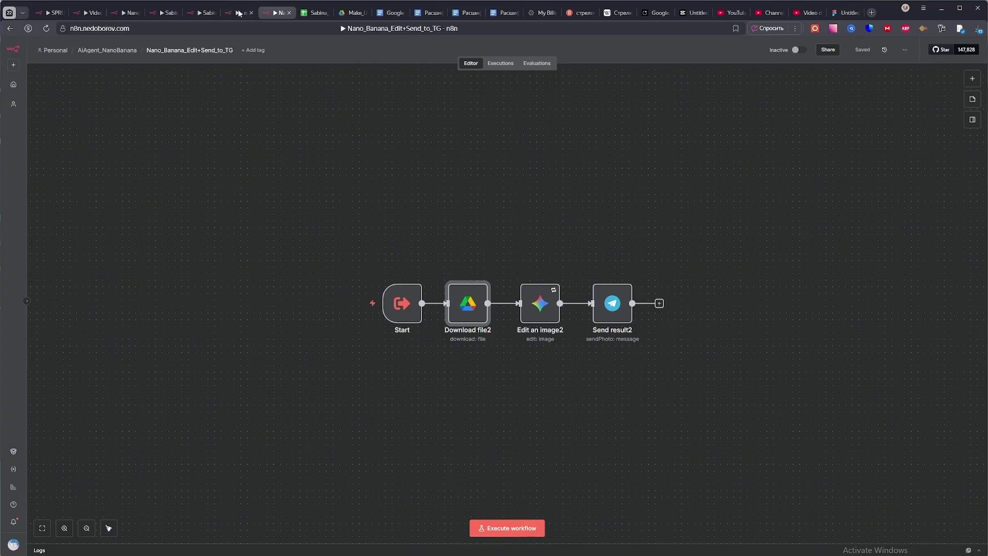
pyautogui.click(239, 13)
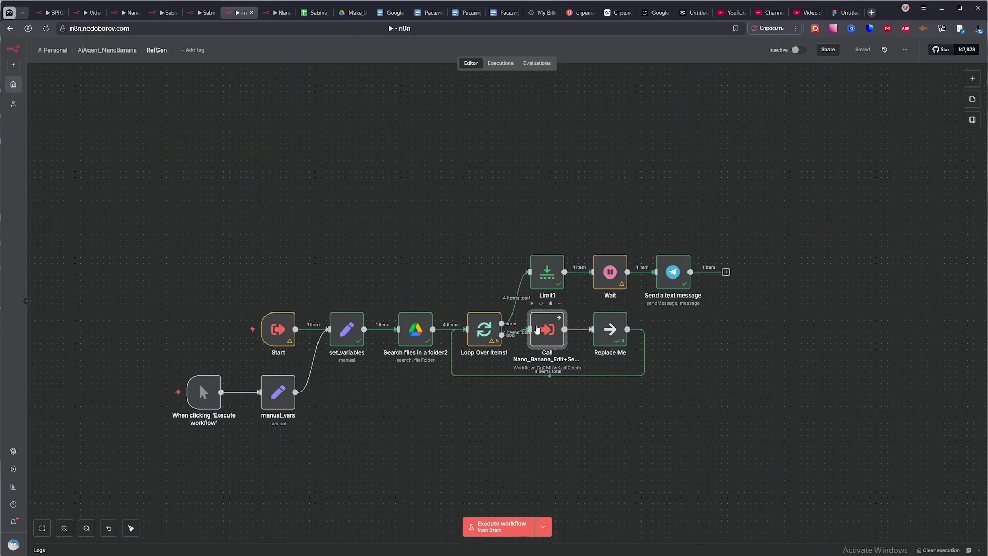
pyautogui.doubleClick(536, 329)
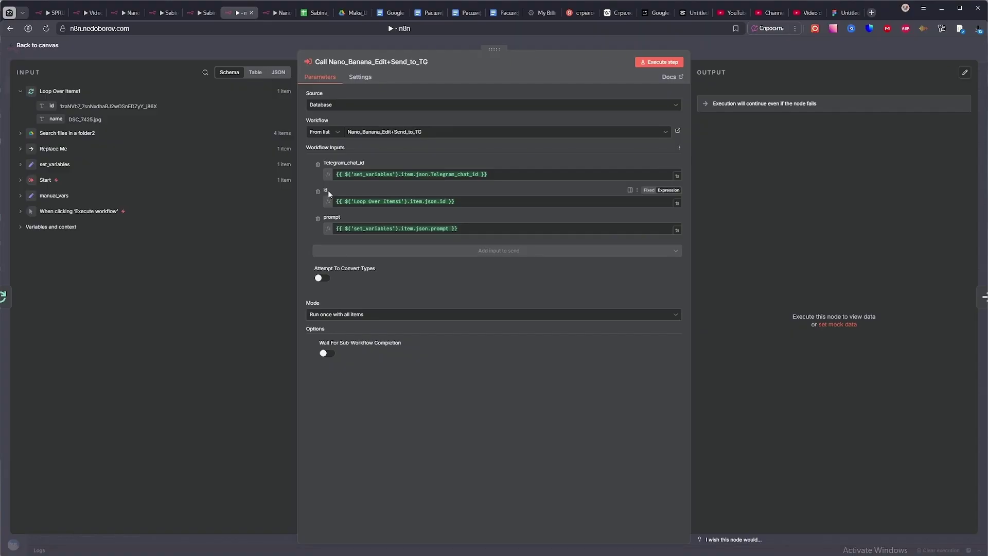
pyautogui.click(14, 47)
# Compare the file IDs output by Search files in a folder2 with the Call node's inputs, and revisit the Nano_Banana_Edit+Send_to_TG subworkflow.
pyautogui.doubleClick(412, 328)
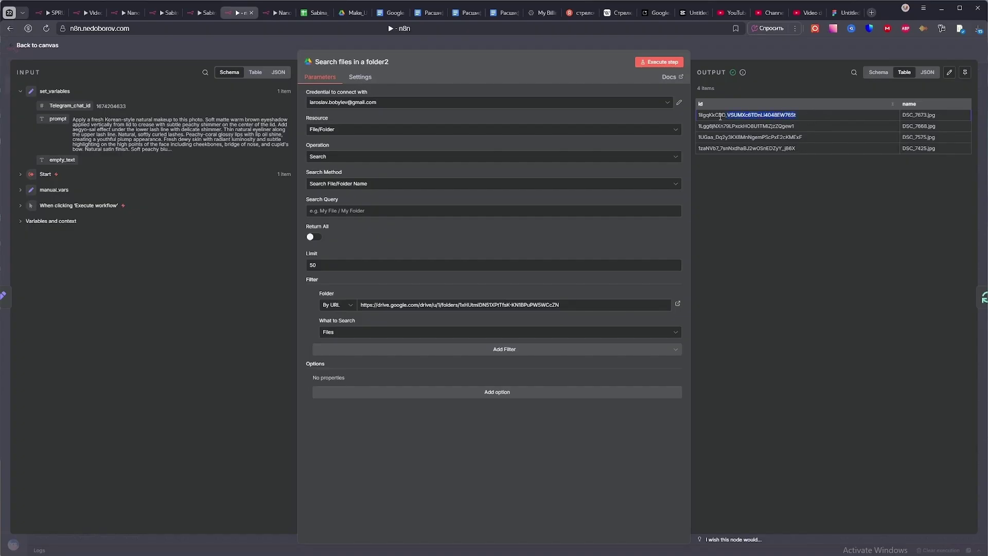
pyautogui.click(52, 45)
pyautogui.doubleClick(547, 329)
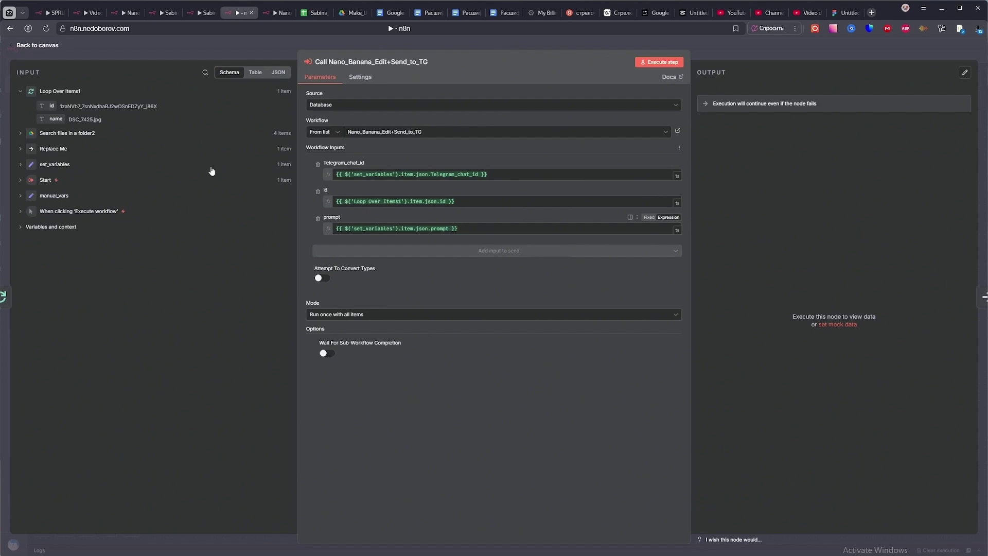
pyautogui.click(39, 46)
pyautogui.click(279, 16)
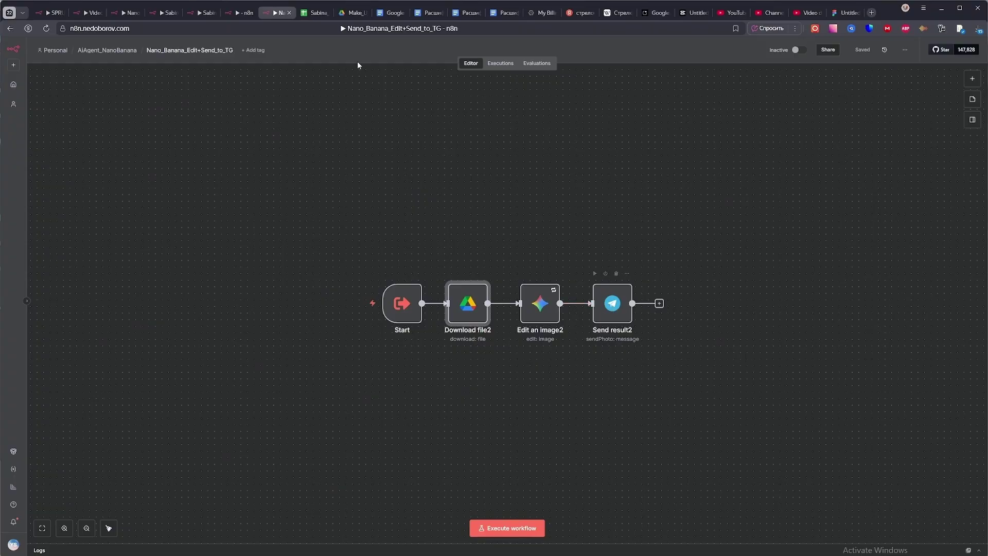
pyautogui.click(237, 15)
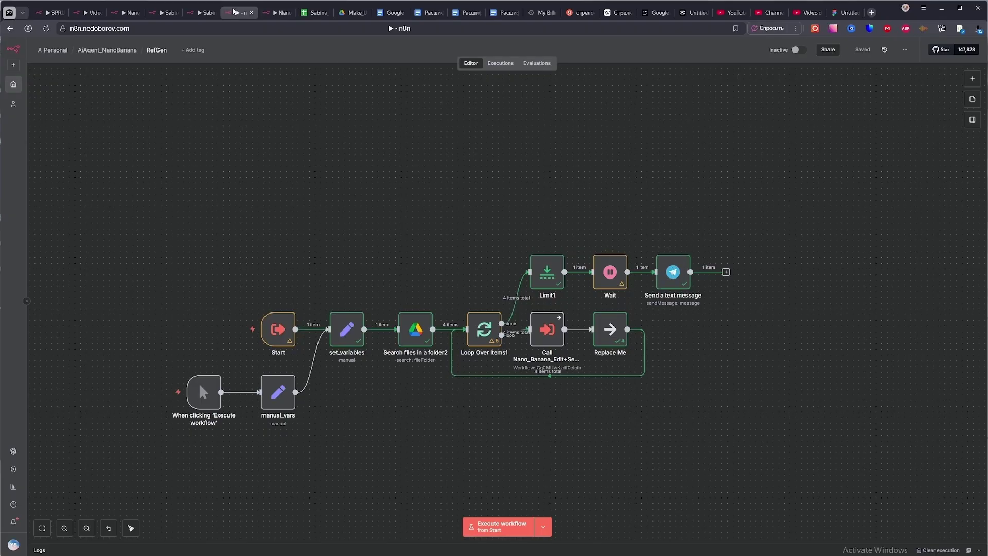
# Follow the parent workflow's Call RefGen node into RefGen, and highlight RefGen's Loop Over Items1, Call and Replace Me nodes.
pyautogui.click(202, 12)
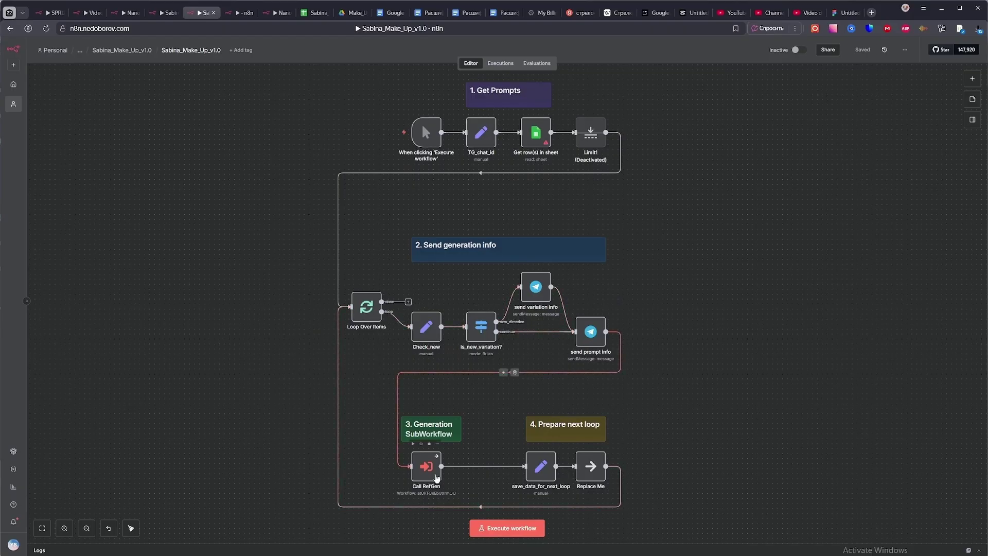
pyautogui.click(436, 456)
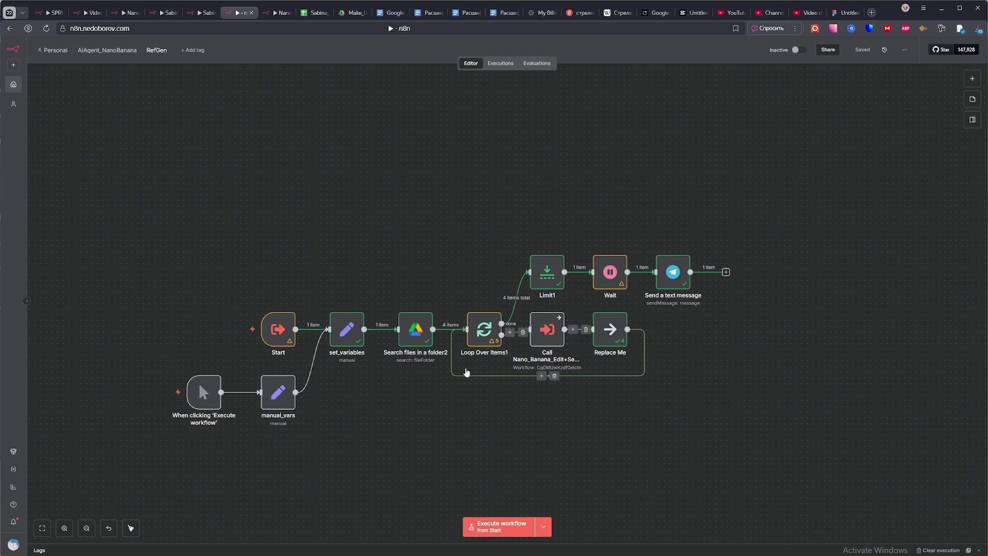
pyautogui.hotkey('ctrl', 'shift', 'Tab')
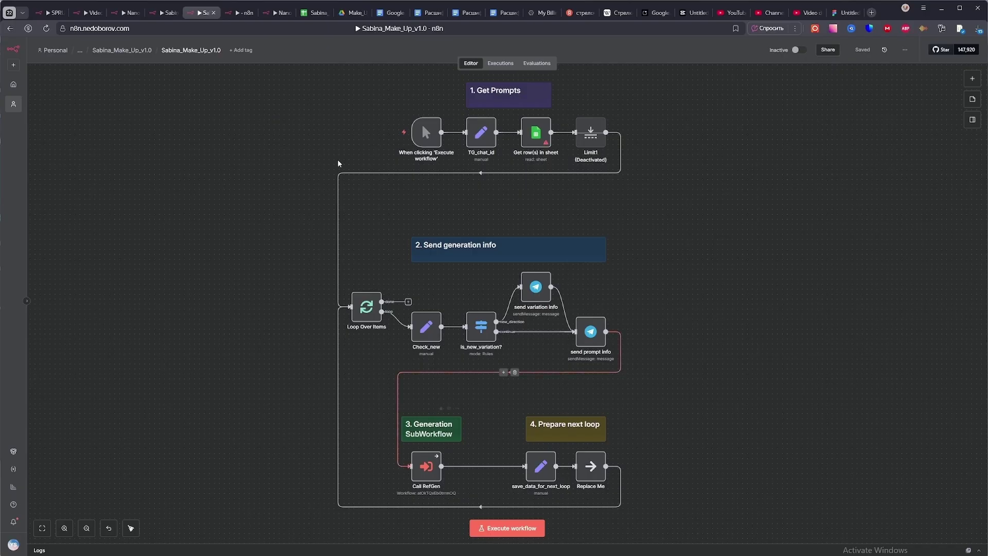
pyautogui.click(239, 12)
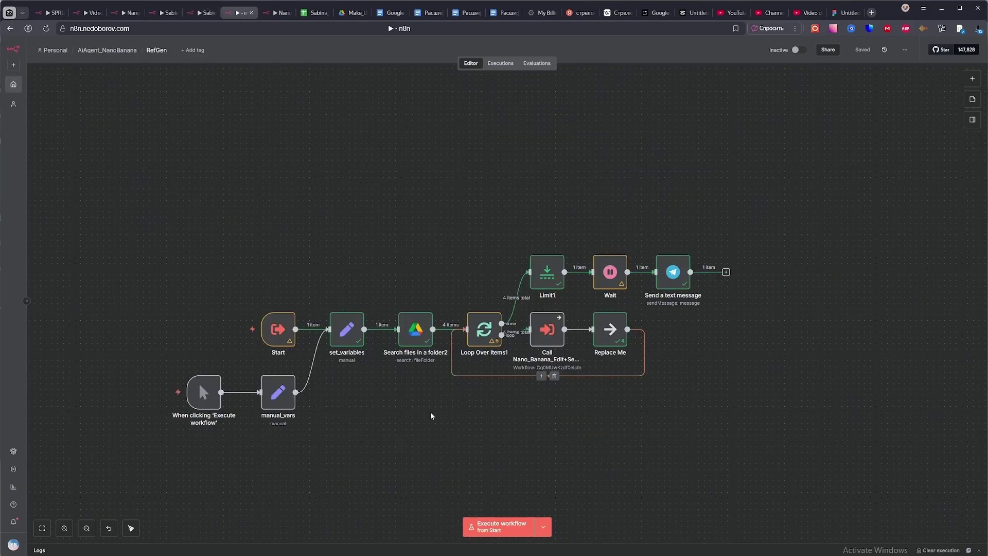
pyautogui.moveTo(432, 414); pyautogui.dragTo(703, 311)
pyautogui.click(204, 13)
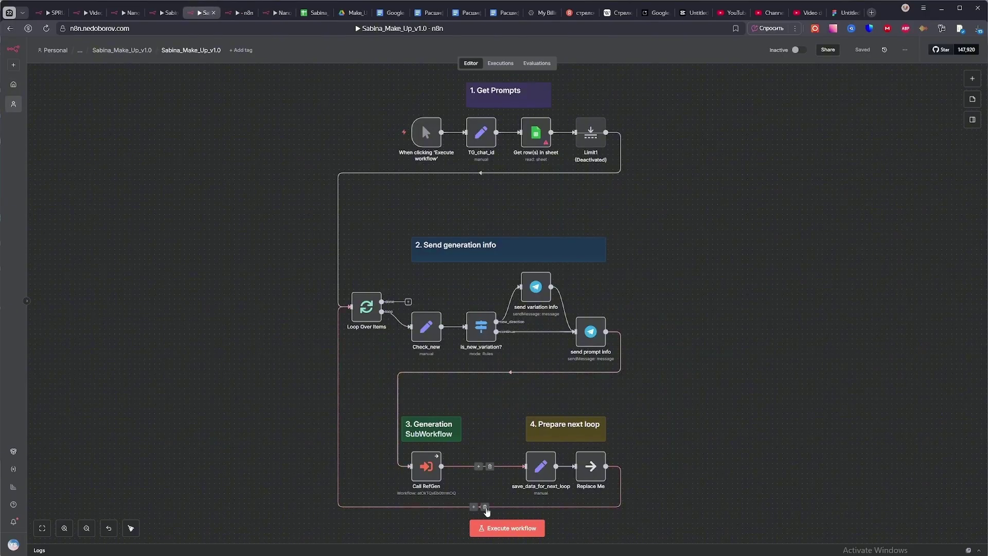
pyautogui.moveTo(637, 439)
pyautogui.mouseDown()
pyautogui.moveTo(616, 403)
pyautogui.moveTo(621, 432)
pyautogui.mouseUp()
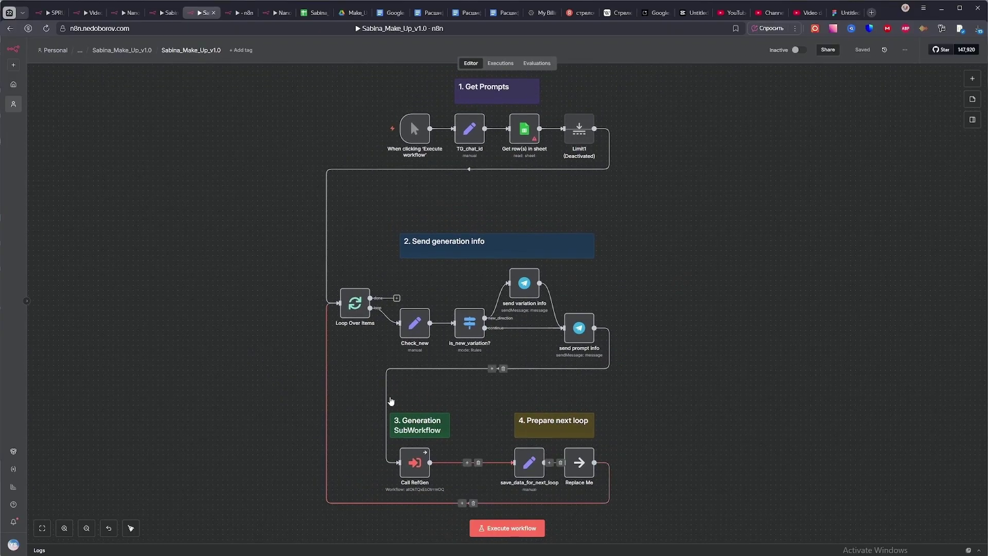
pyautogui.click(242, 12)
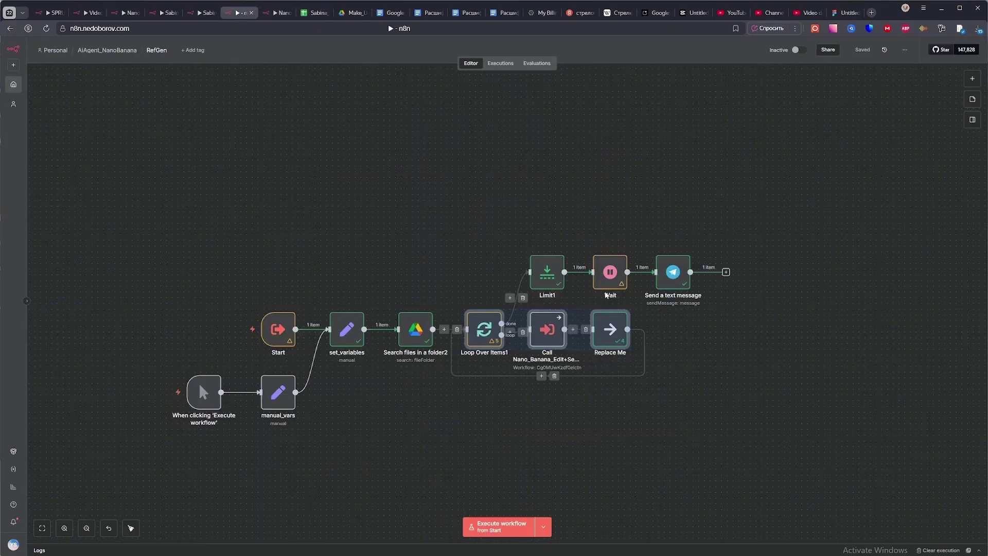
pyautogui.moveTo(443, 416); pyautogui.dragTo(686, 315)
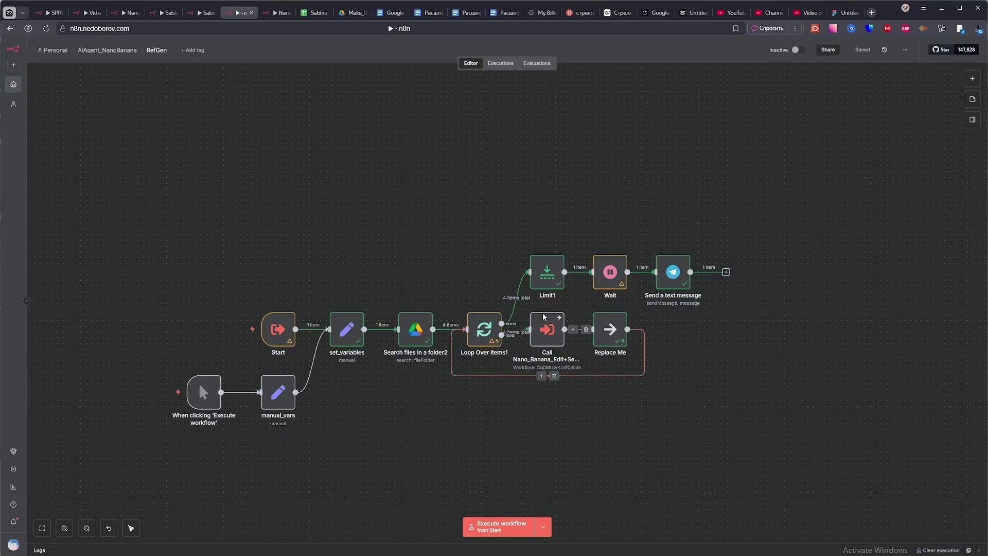
# Review the Telegram chat from the "Do you like it?" message to the "Бронзовый гламур" descriptions, and return to RefGen.
pyautogui.hotkey('alt', 'Tab')
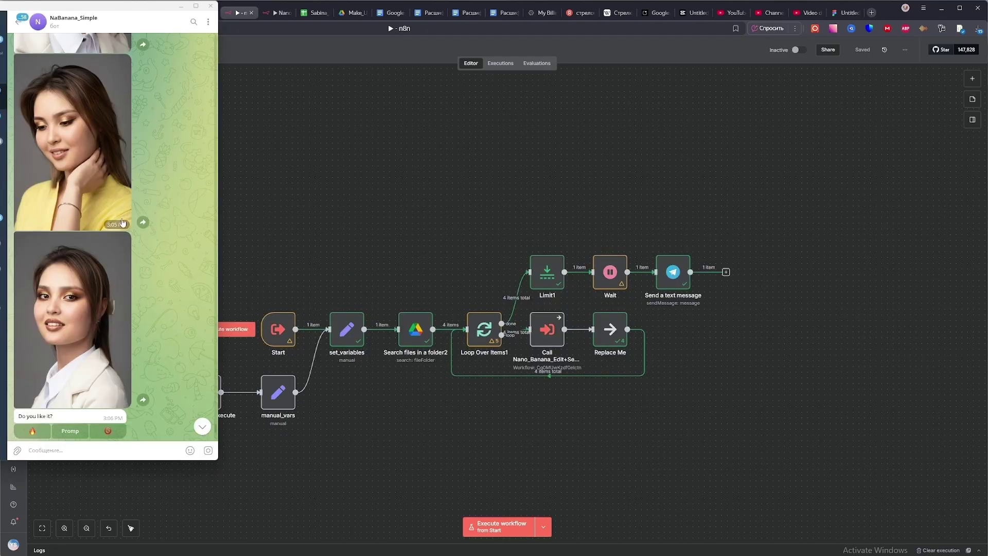
pyautogui.scroll(10, 122, 222)
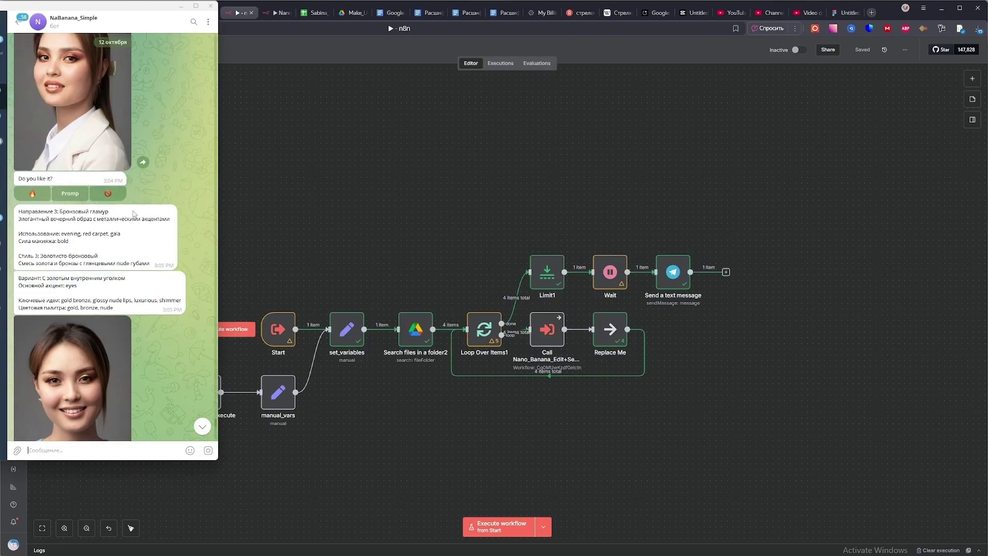
pyautogui.hotkey('alt', 'Tab')
pyautogui.hotkey('alt', 'Tab')
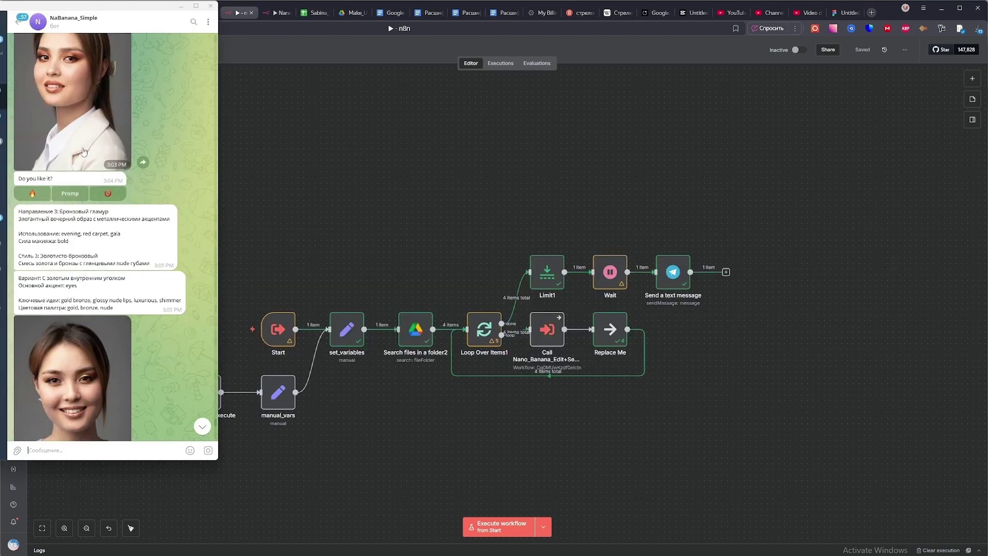
pyautogui.hotkey('alt', 'Tab')
pyautogui.hotkey('alt', 'Tab')
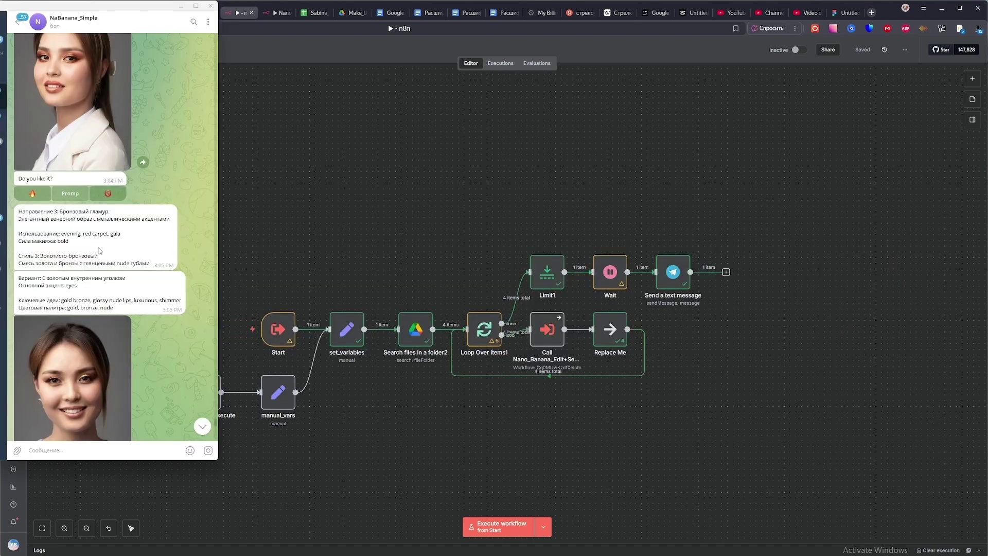
pyautogui.click(360, 177)
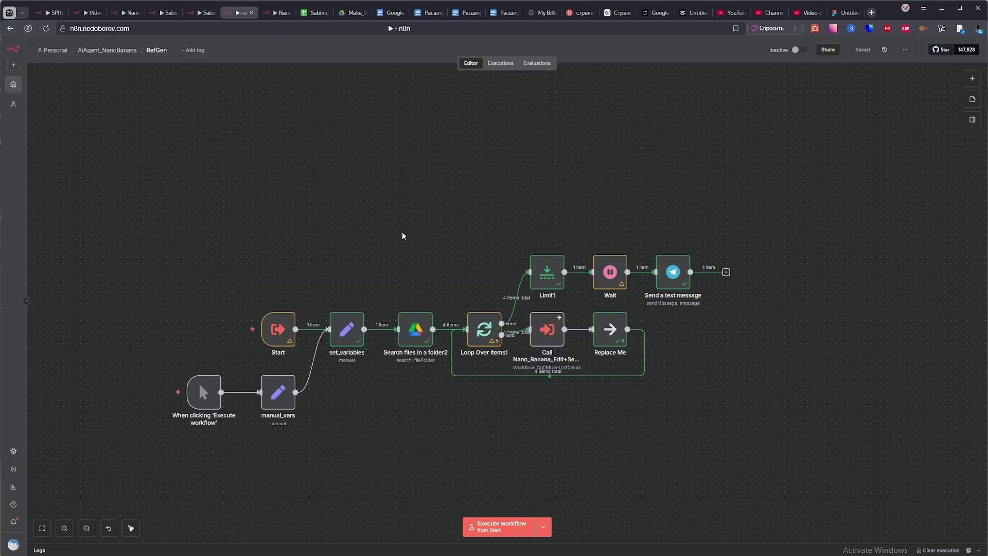
# Return to the parent makeup workflow and view its source prompt rows in the makeup_prompts spreadsheet.
pyautogui.click(202, 12)
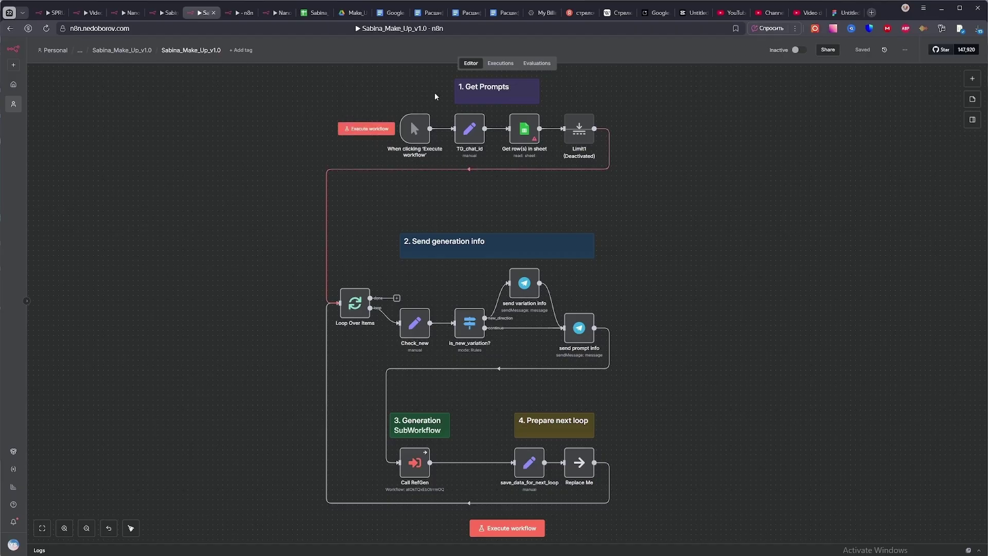
pyautogui.hotkey('alt', 'Tab')
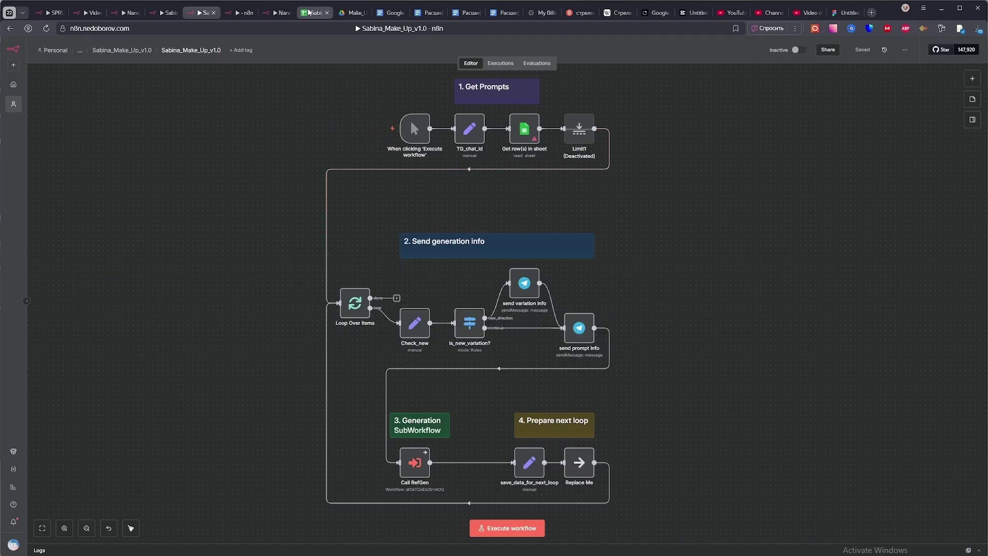
pyautogui.hotkey('alt', 'Tab')
pyautogui.hotkey('alt', 'Tab')
pyautogui.hotkey('alt', 'Tab')
pyautogui.hotkey('alt', 'Tab')
pyautogui.hotkey('alt', 'Tab')
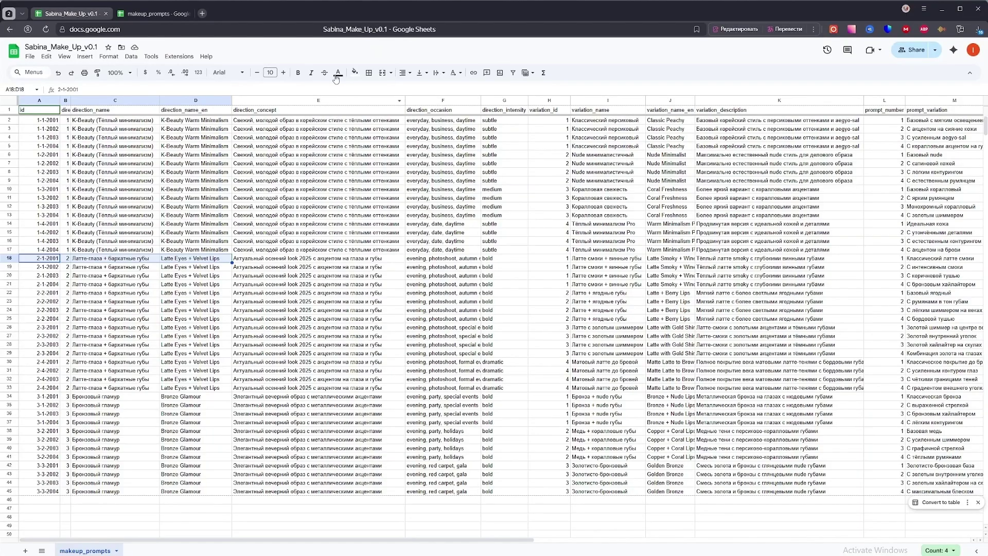
pyautogui.hotkey('alt', 'Tab')
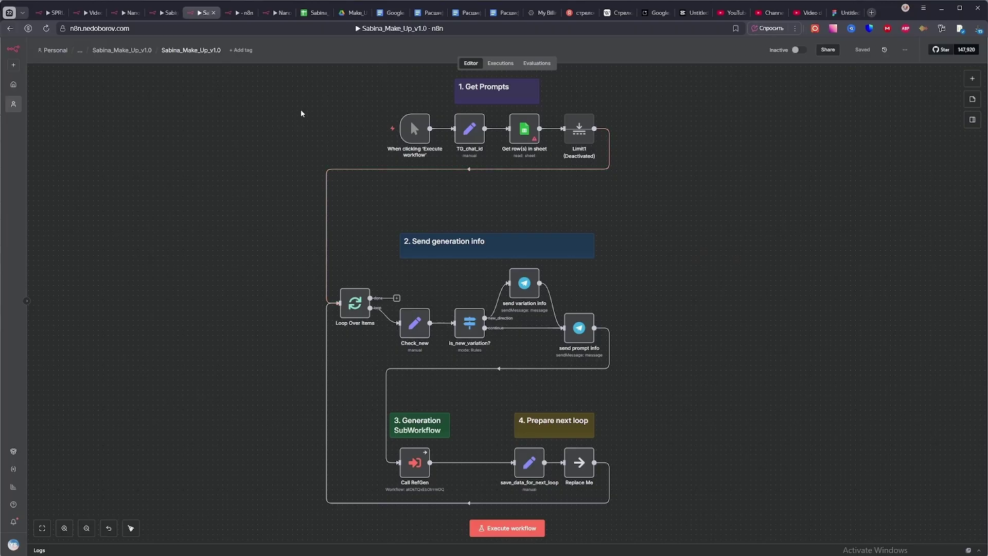
# Examine the reaction and Promp options under Telegram's "Do you like it?" message, and return to the parent makeup workflow.
pyautogui.hotkey('alt', 'Tab')
pyautogui.hotkey('alt', 'Tab')
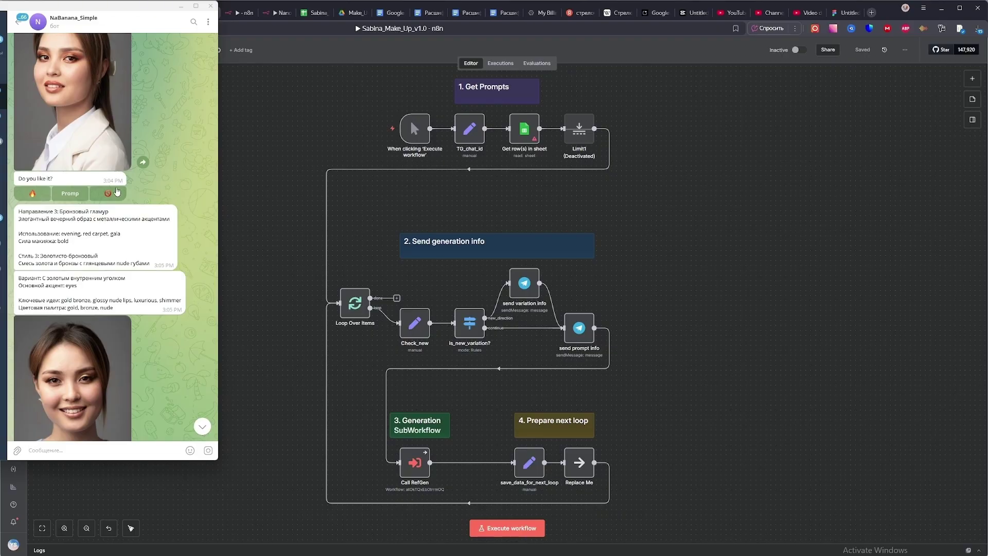
pyautogui.click(41, 196)
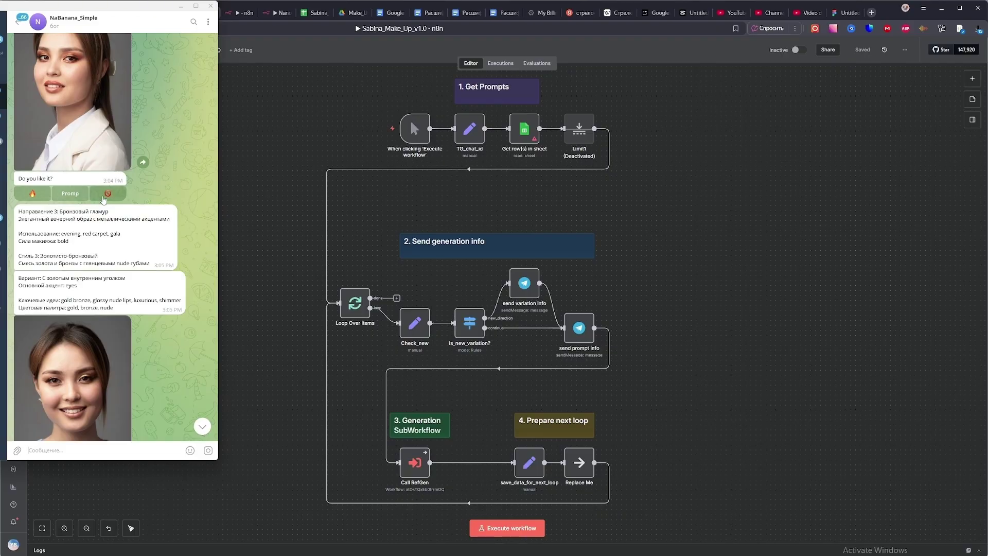
pyautogui.click(276, 245)
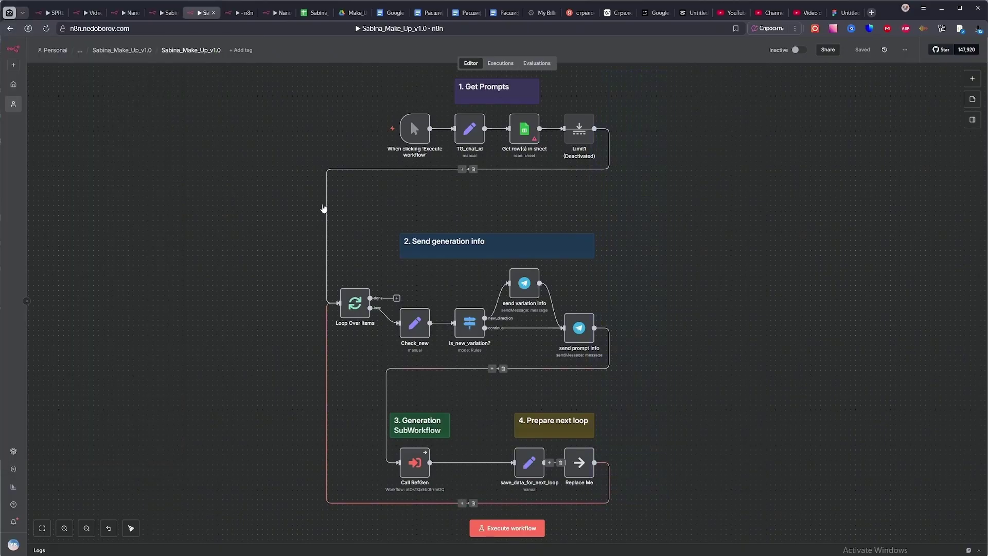
# Revisit RefGen and the Nano_Banana_Edit+Send_to_TG subworkflow, and return to the parent makeup workflow.
pyautogui.hotkey('alt', 'Tab')
pyautogui.hotkey('alt', 'Tab')
pyautogui.hotkey('alt', 'Tab')
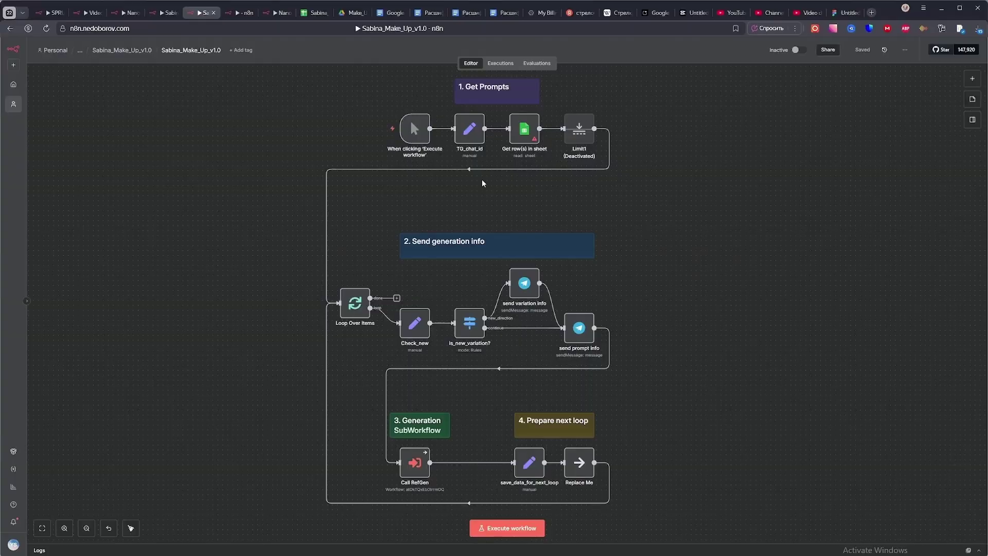
pyautogui.click(240, 13)
pyautogui.click(269, 11)
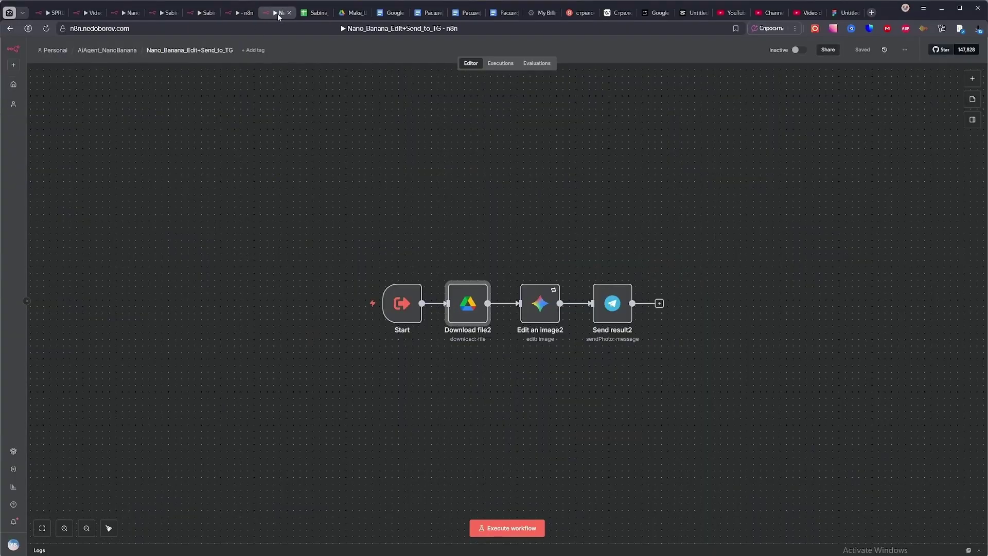
pyautogui.click(202, 12)
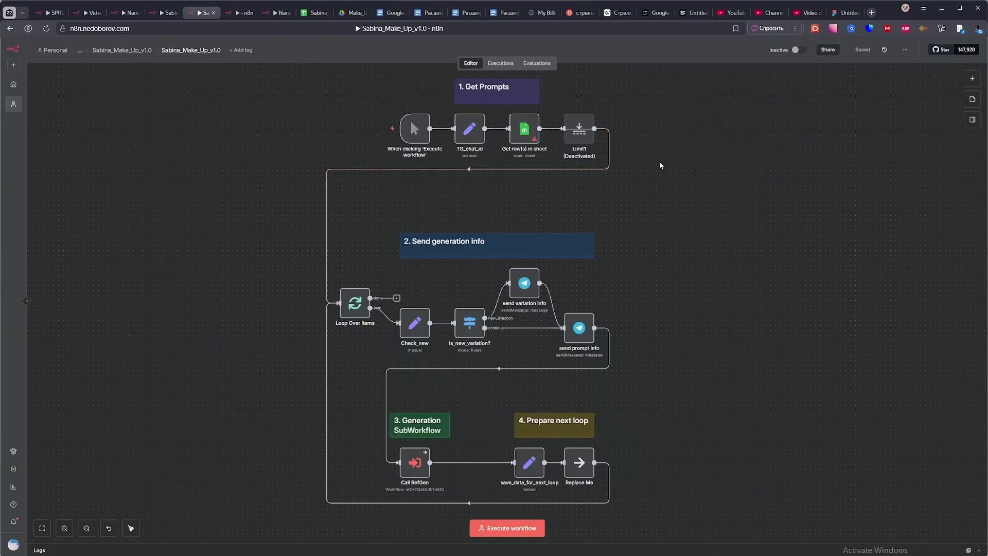